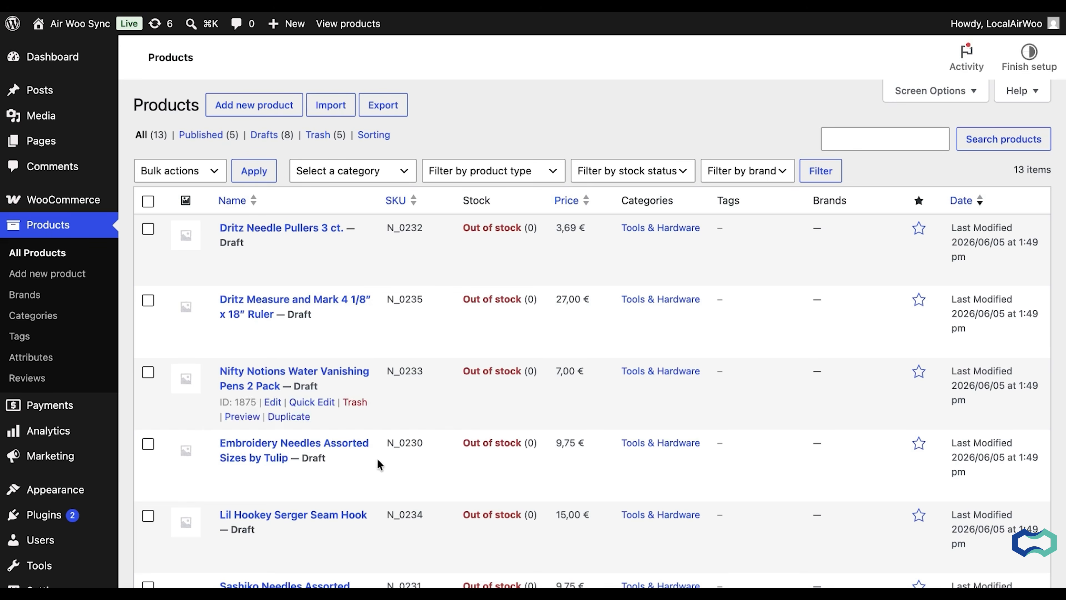
- Review the WooCommerce product list and the field columns of the existing Products table in Airtable
scroll(426, 294, down, 5)
scroll(425, 295, down, 5)
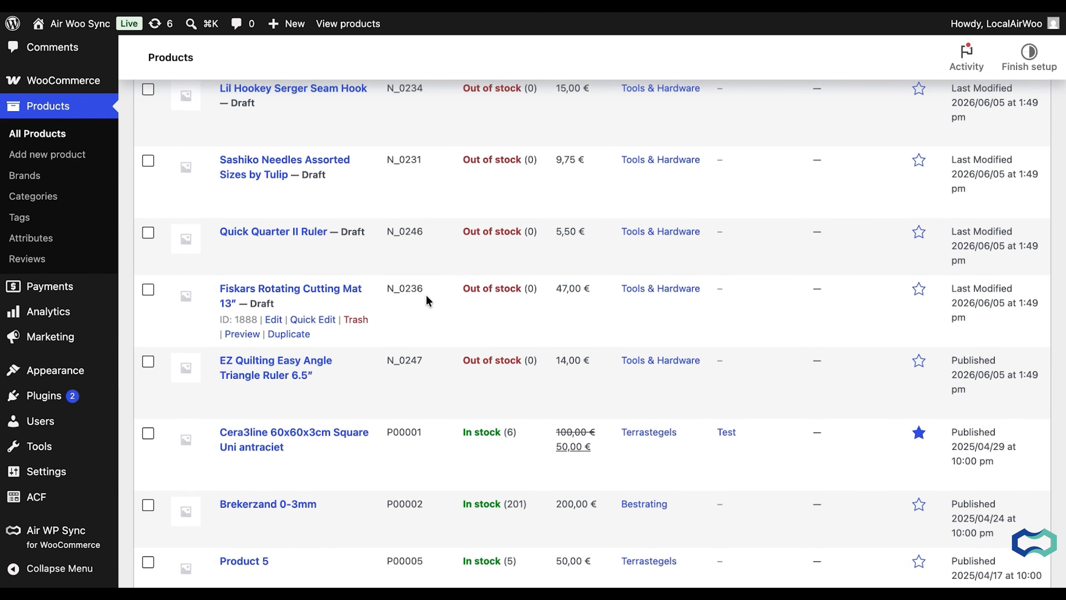
scroll(426, 295, up, 10)
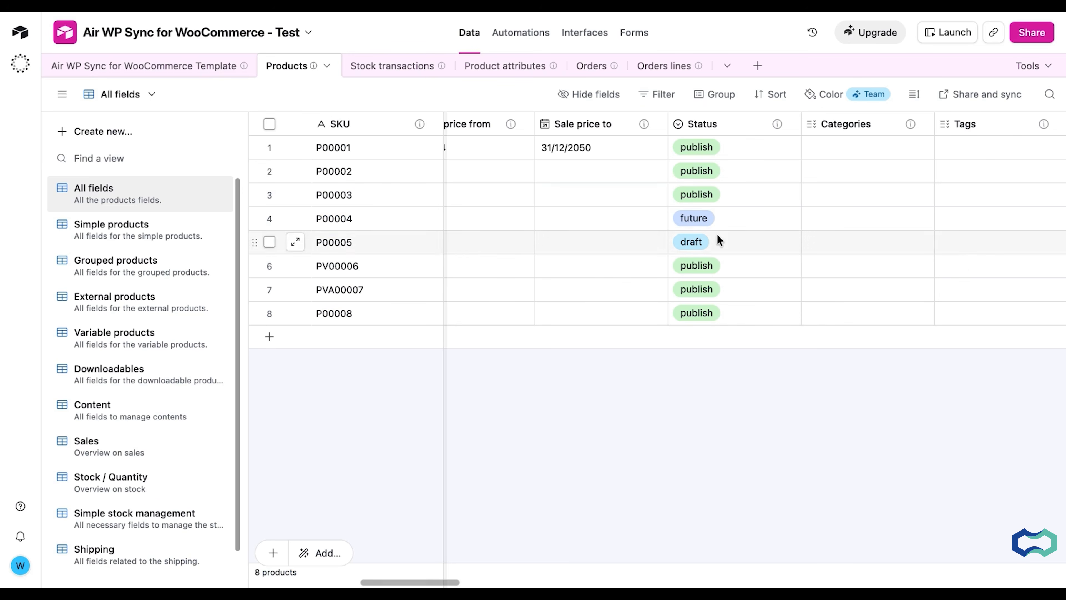
scroll(717, 237, right, 10)
scroll(717, 236, right, 10)
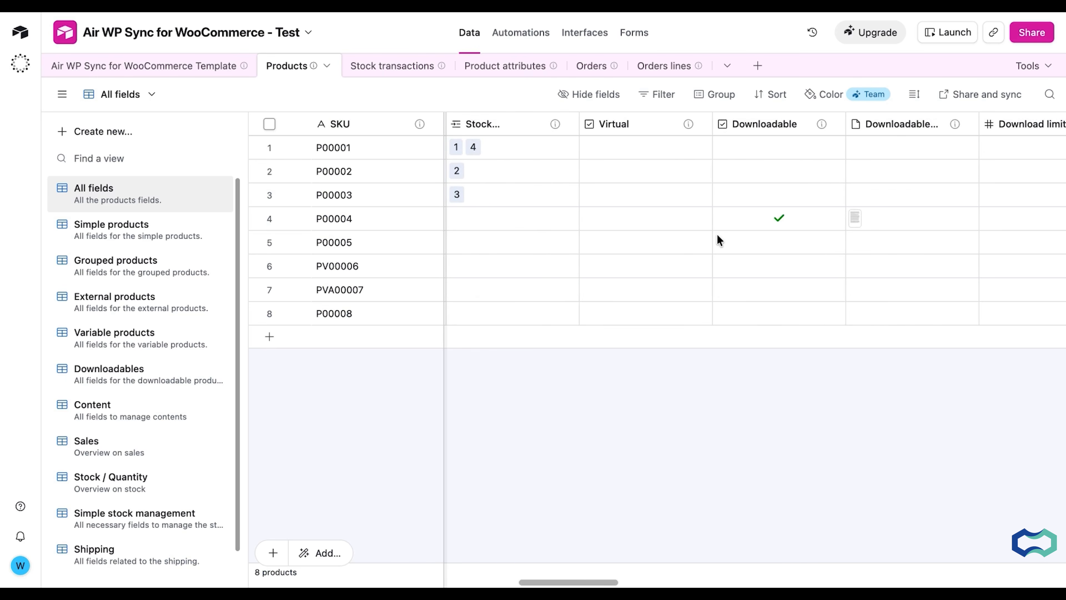
scroll(719, 239, right, 10)
scroll(718, 235, left, 12)
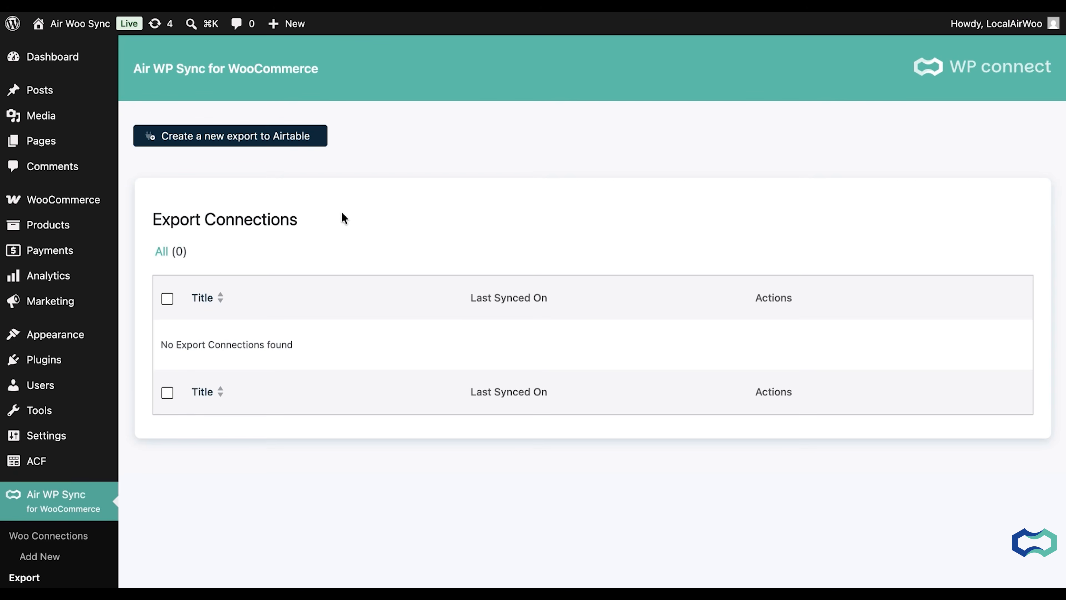
- Create a new export to Airtable in Air WP Sync for WooCommerce and name the connection First Export
mouse_move(92, 457)
scroll(92, 456, down, 3)
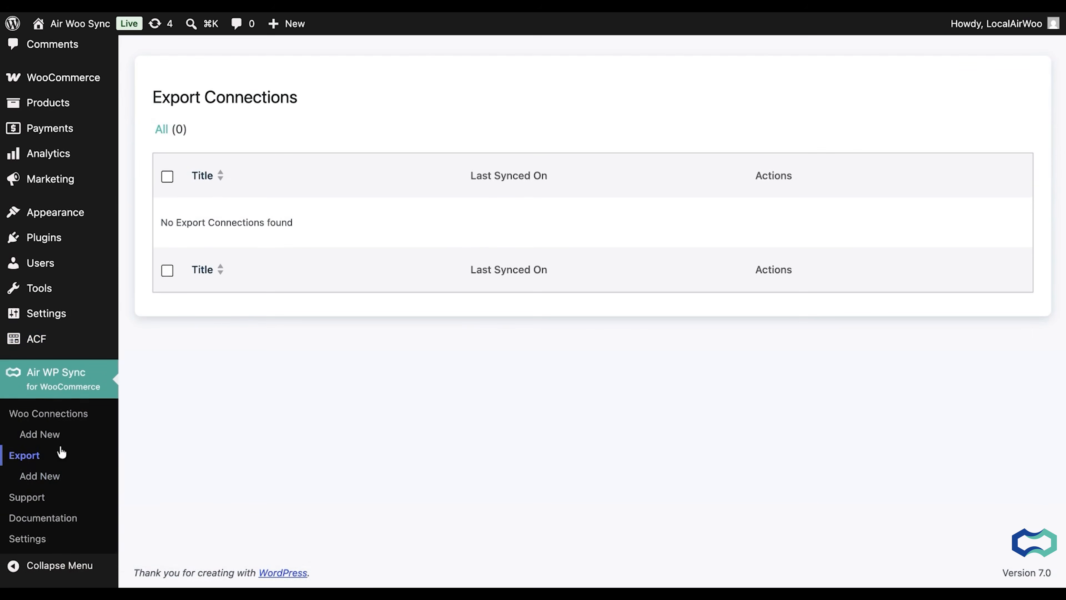
scroll(379, 303, up, 3)
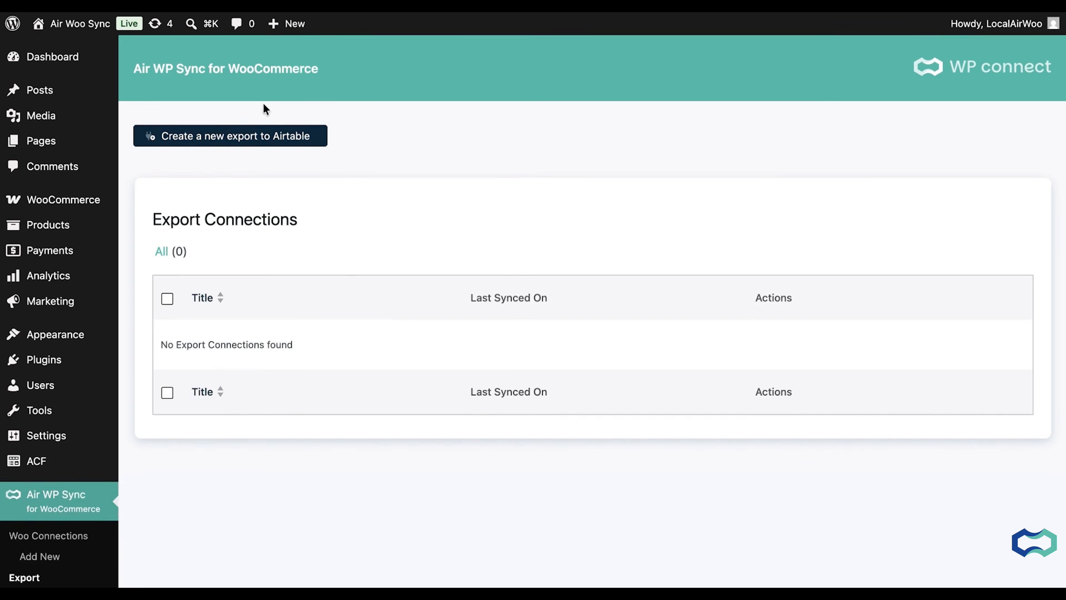
click(260, 137)
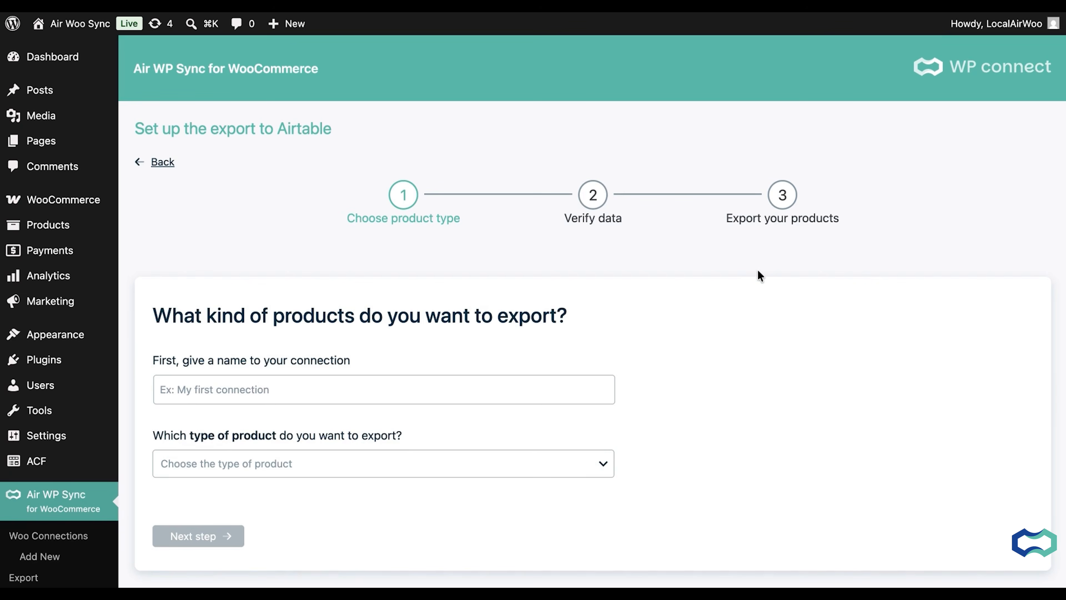
click(348, 388)
text(First Export)
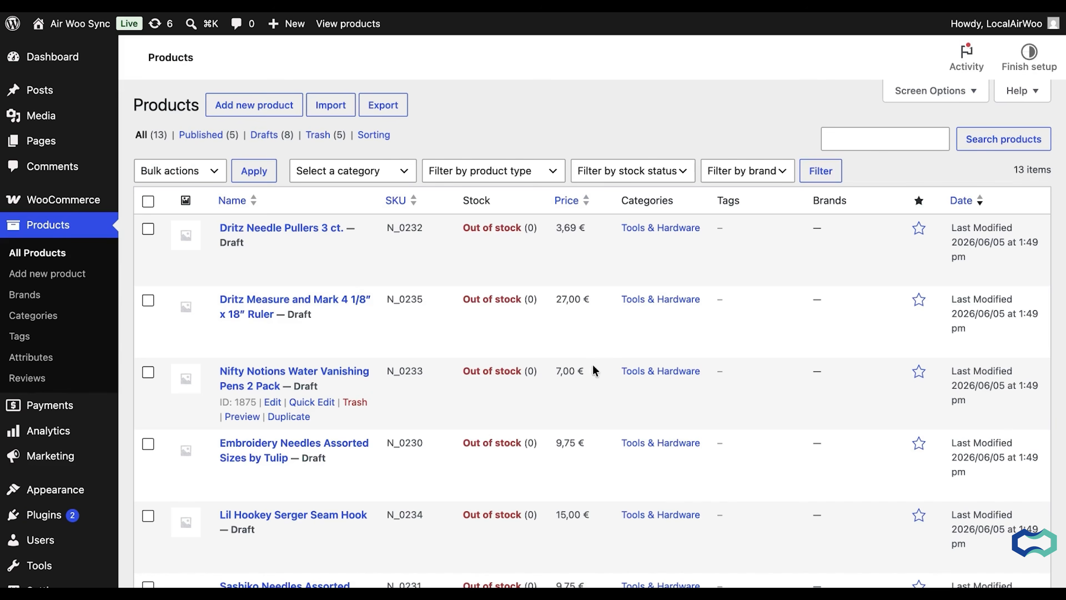
- Choose Simple product as the type of product to export and continue to the field mapping
scroll(466, 431, down, 6)
scroll(466, 431, up, 6)
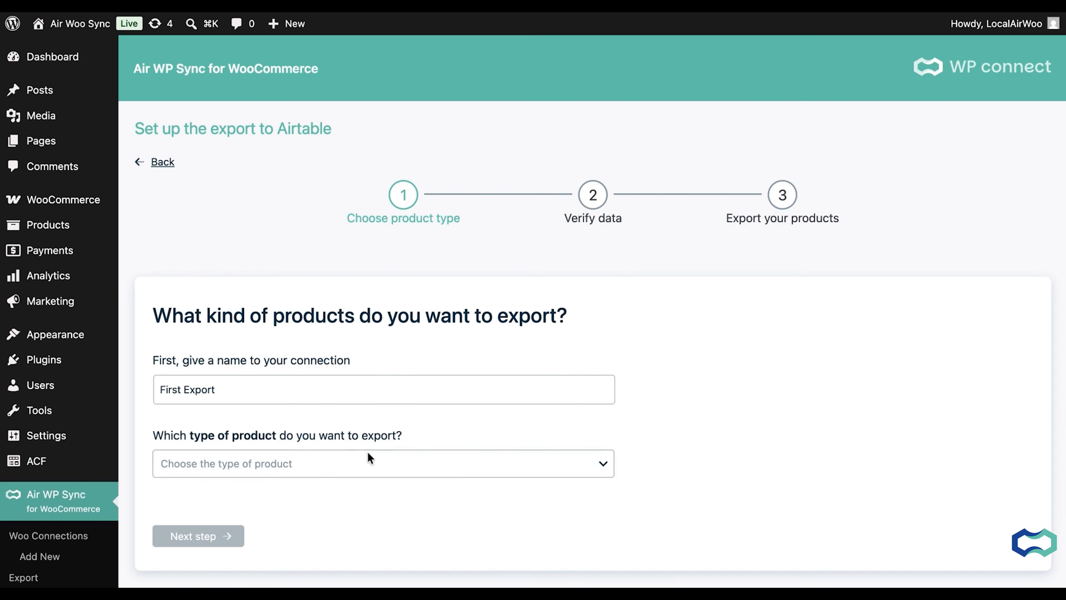
click(368, 453)
click(486, 389)
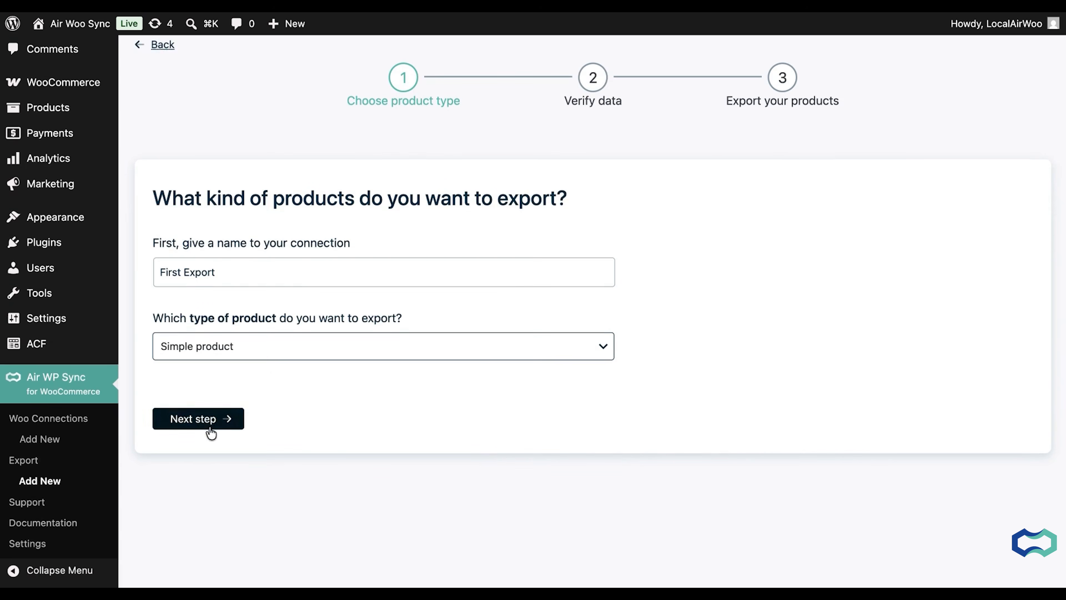
click(209, 425)
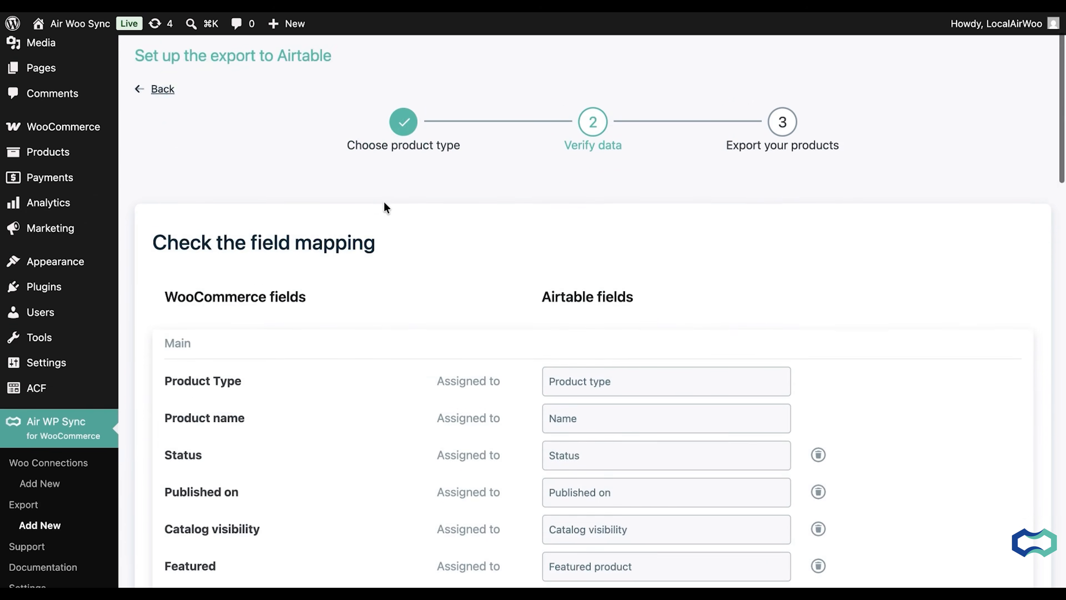
- Review and accept the default WooCommerce-to-Airtable field mapping, and save and run the export
scroll(384, 202, down, 5)
scroll(384, 201, down, 20)
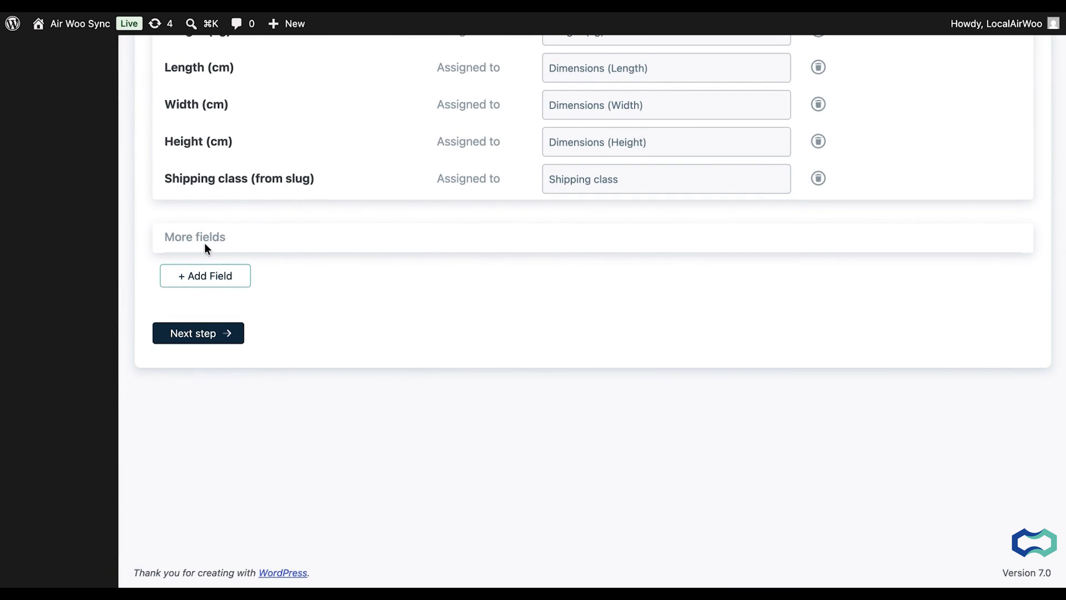
scroll(205, 244, up, 6)
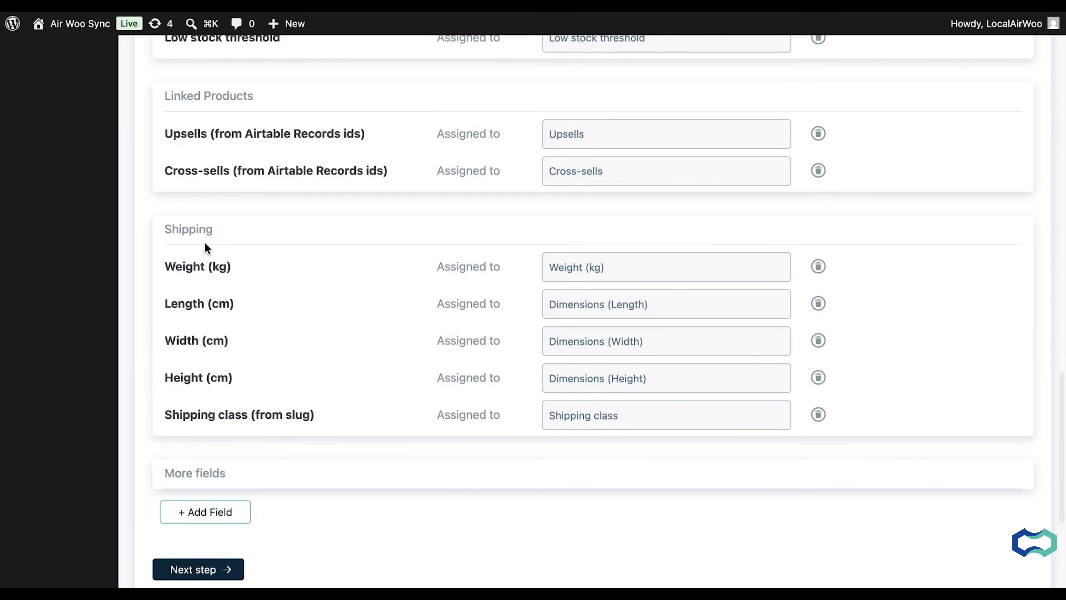
scroll(206, 247, down, 1)
scroll(205, 247, down, 1)
click(198, 485)
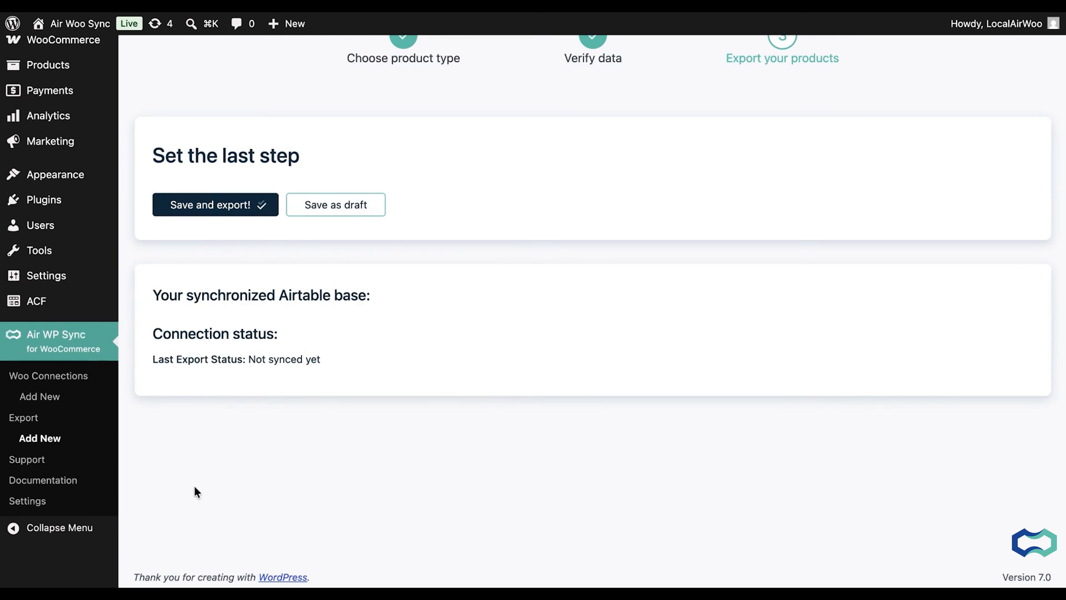
scroll(194, 486, up, 4)
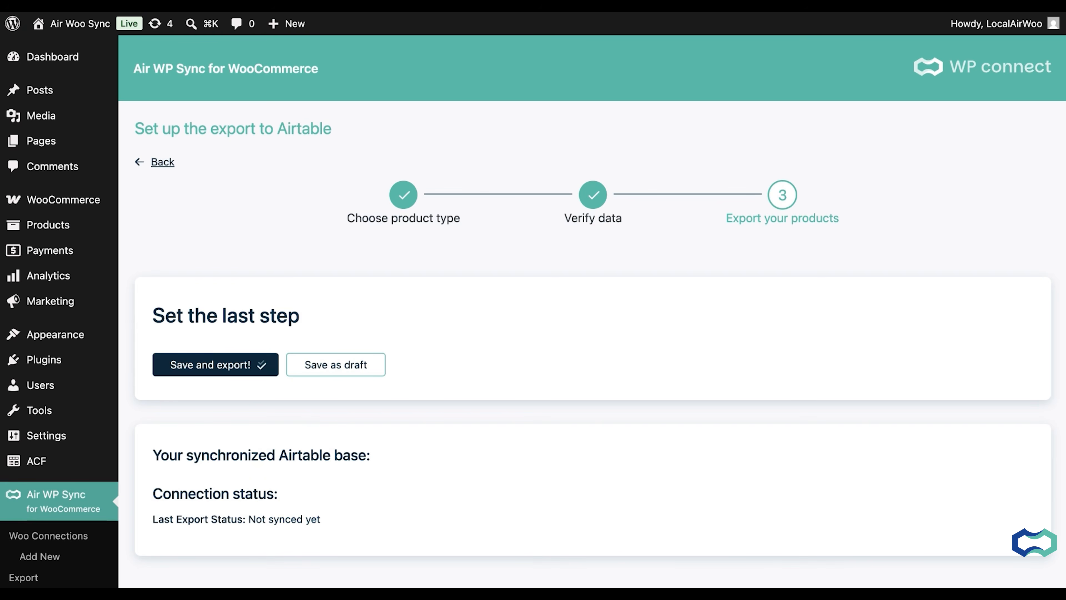
click(234, 369)
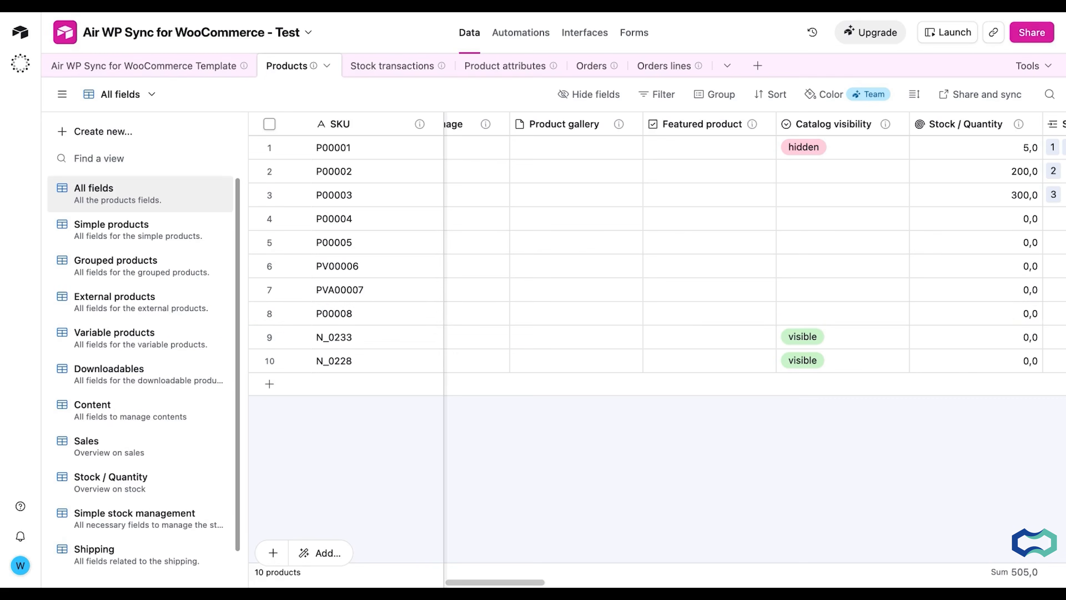
- In the Airtable Products table, examine the SKUs, names and descriptions of existing and newly exported records, especially P00002 and P00005
scroll(552, 325, left, 10)
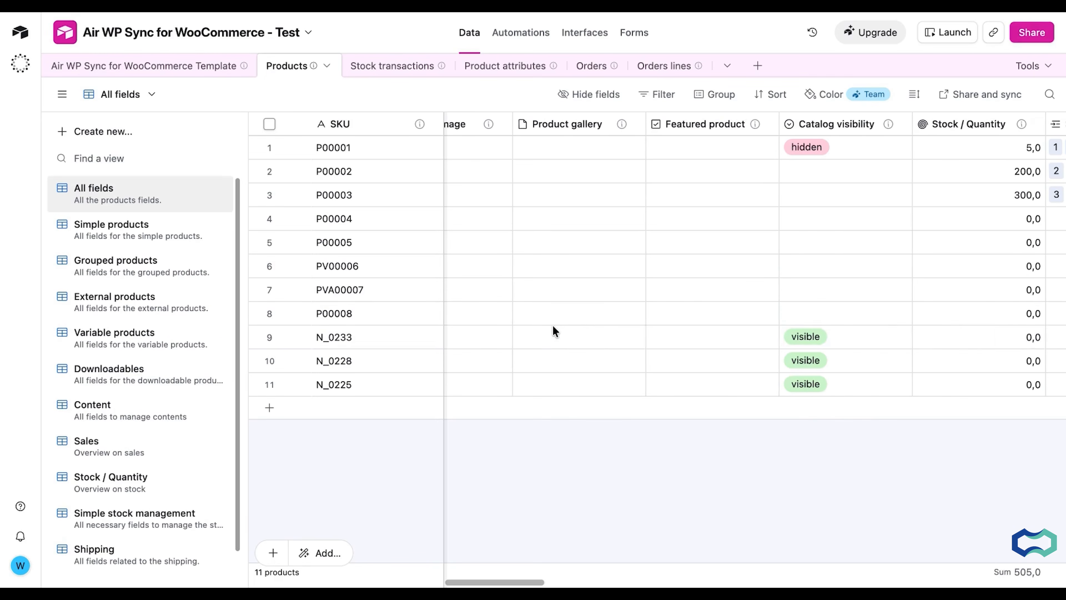
scroll(552, 331, left, 5)
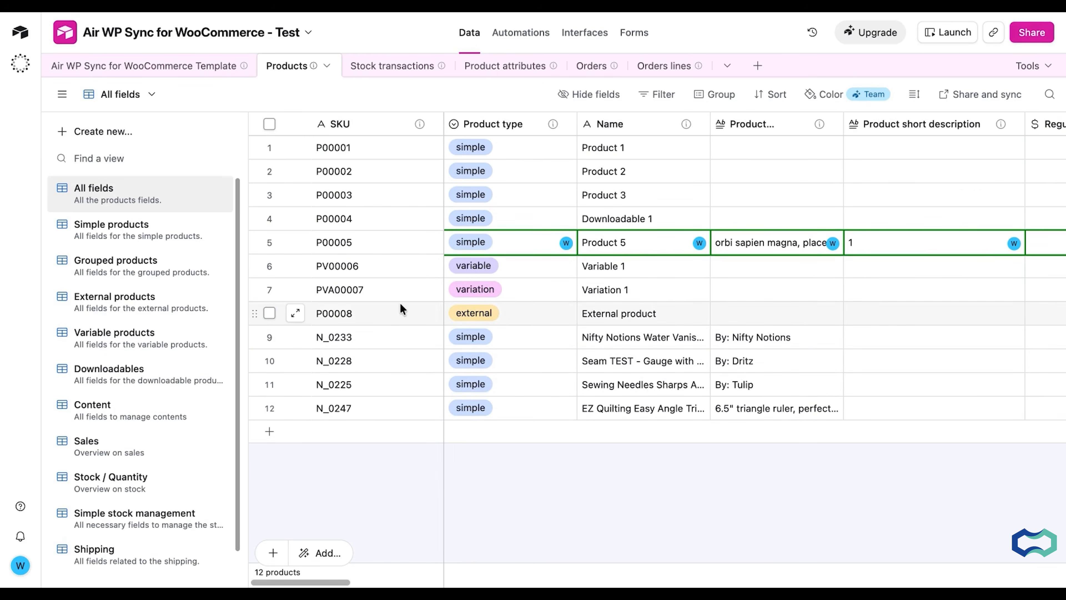
drag(388, 140, 404, 308)
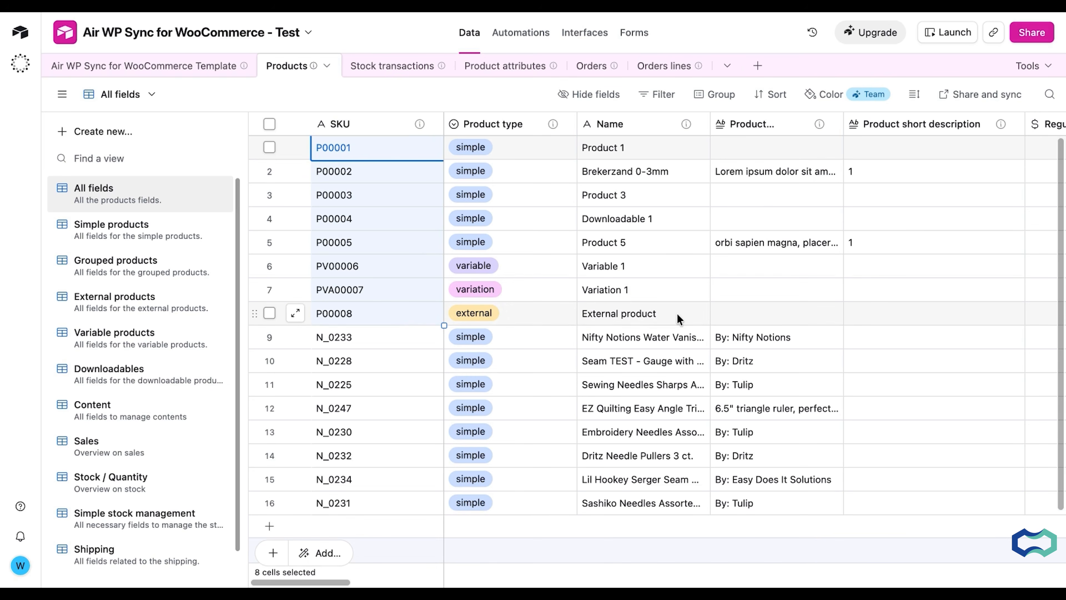
click(412, 243)
click(754, 251)
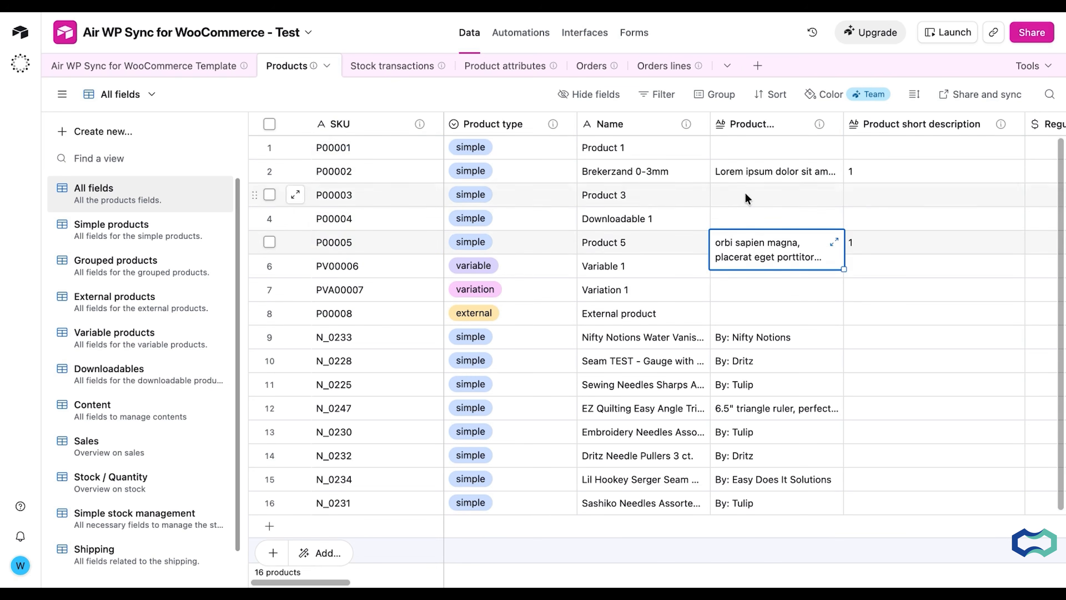
click(742, 170)
click(742, 262)
click(388, 176)
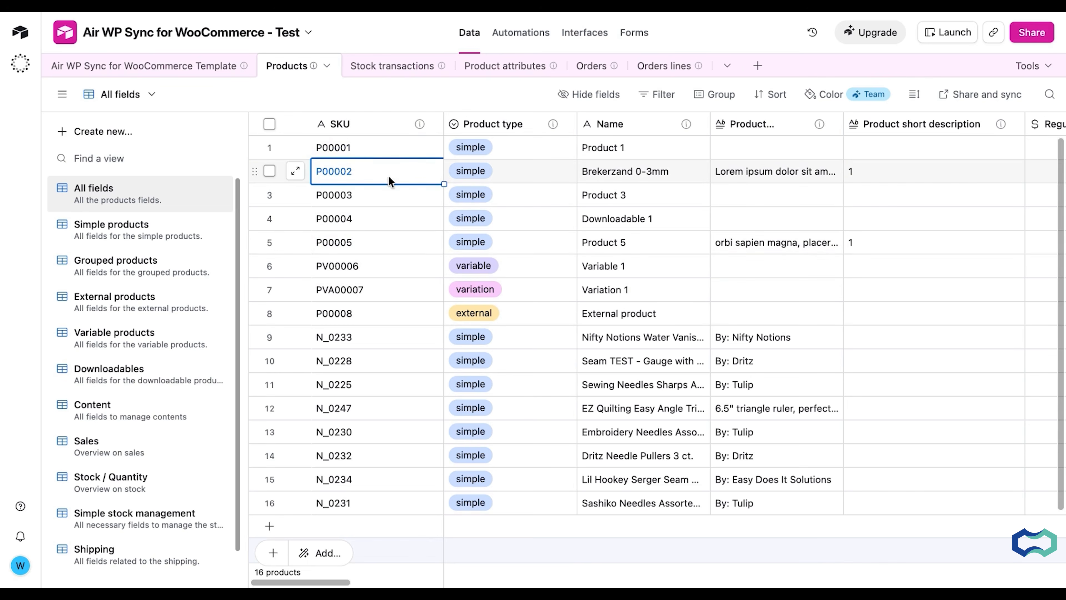
click(407, 237)
click(399, 168)
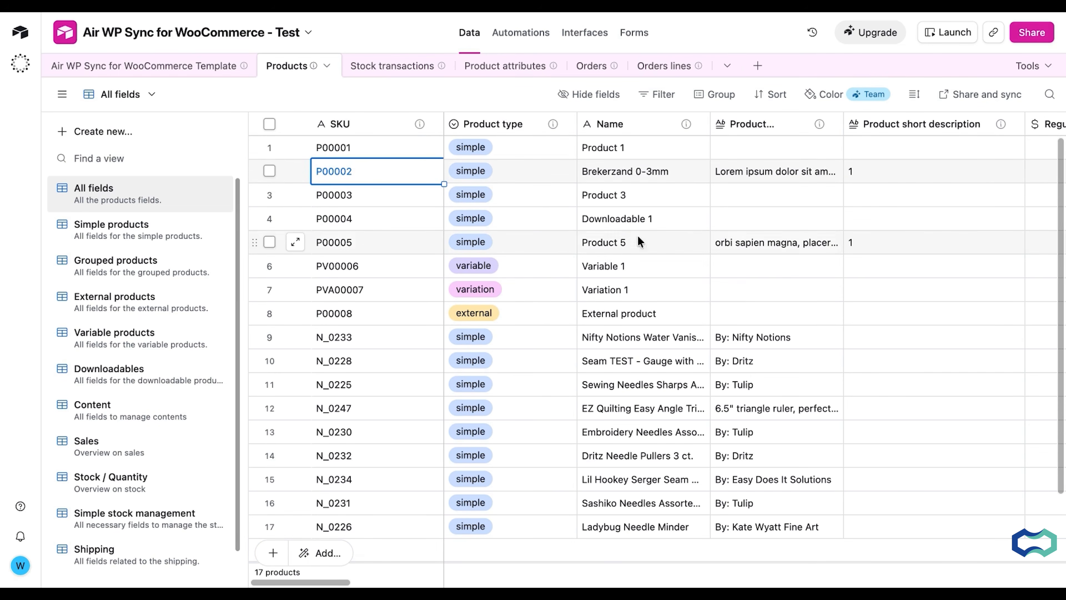
scroll(565, 252, down, 1)
scroll(564, 247, down, 3)
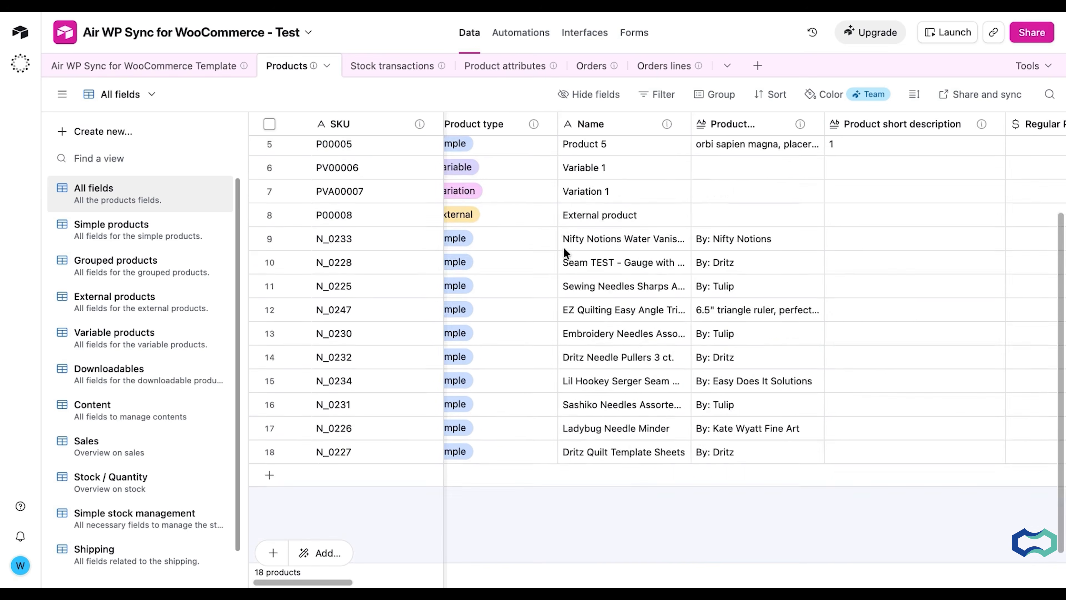
scroll(564, 247, up, 2)
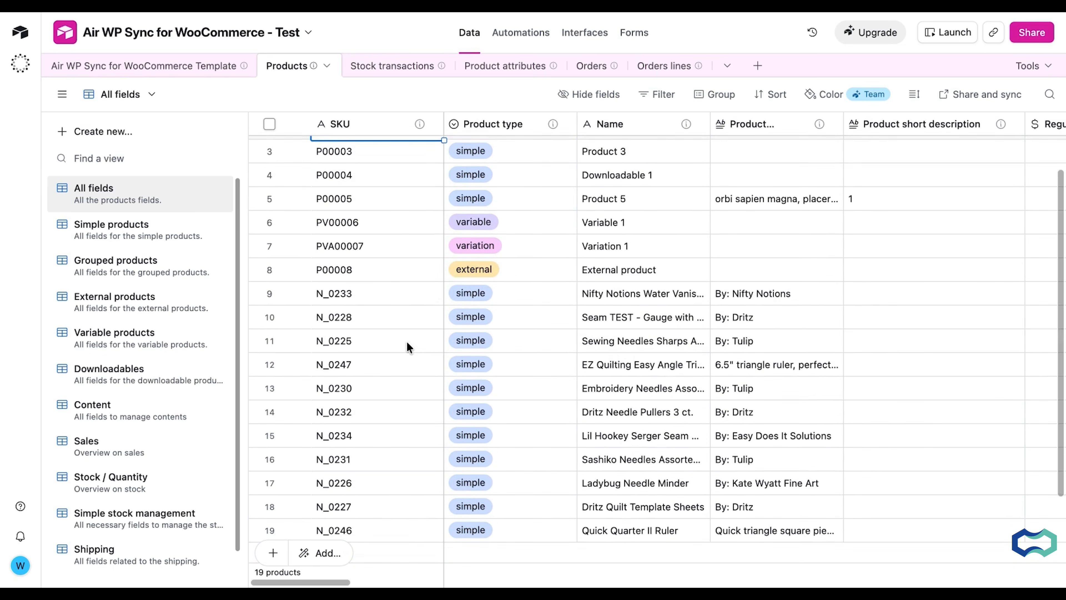
scroll(406, 336, up, 2)
click(383, 265)
click(386, 242)
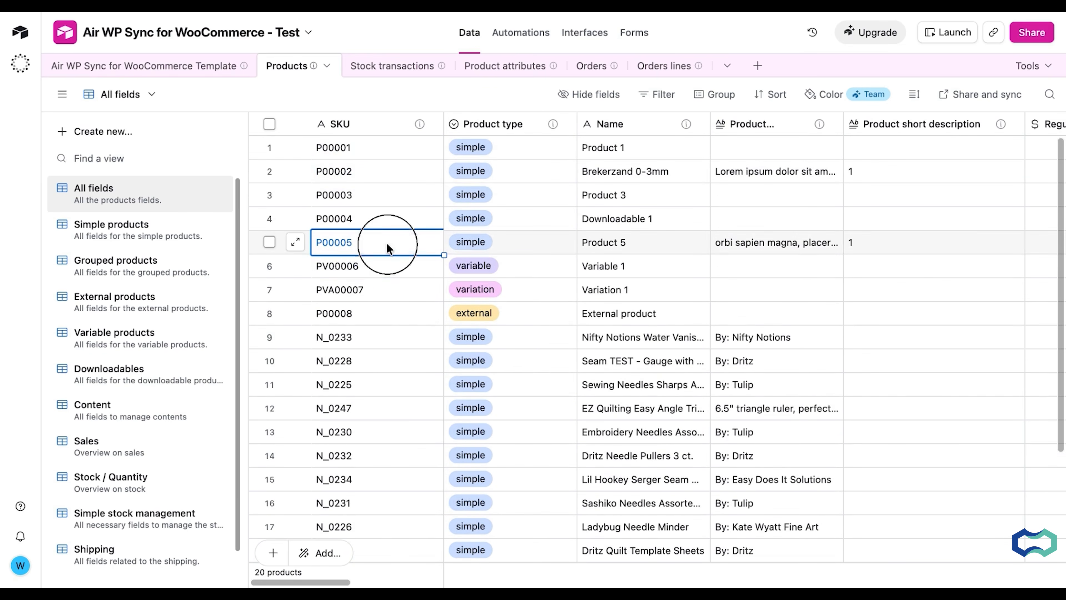
click(388, 169)
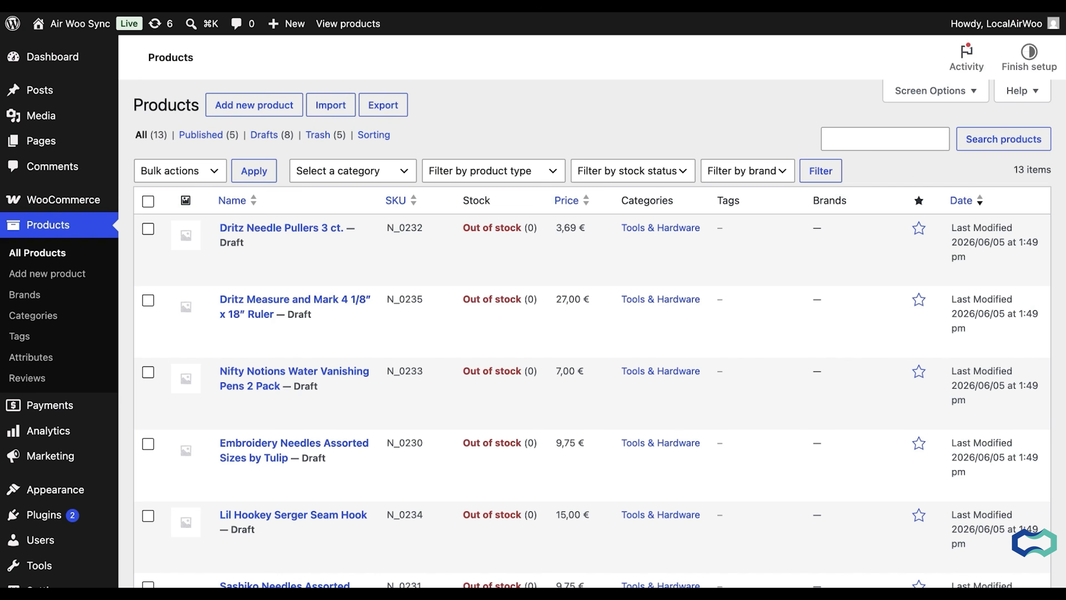
- Compare the WooCommerce product list with the exported records in the Airtable Products table
scroll(448, 361, down, 10)
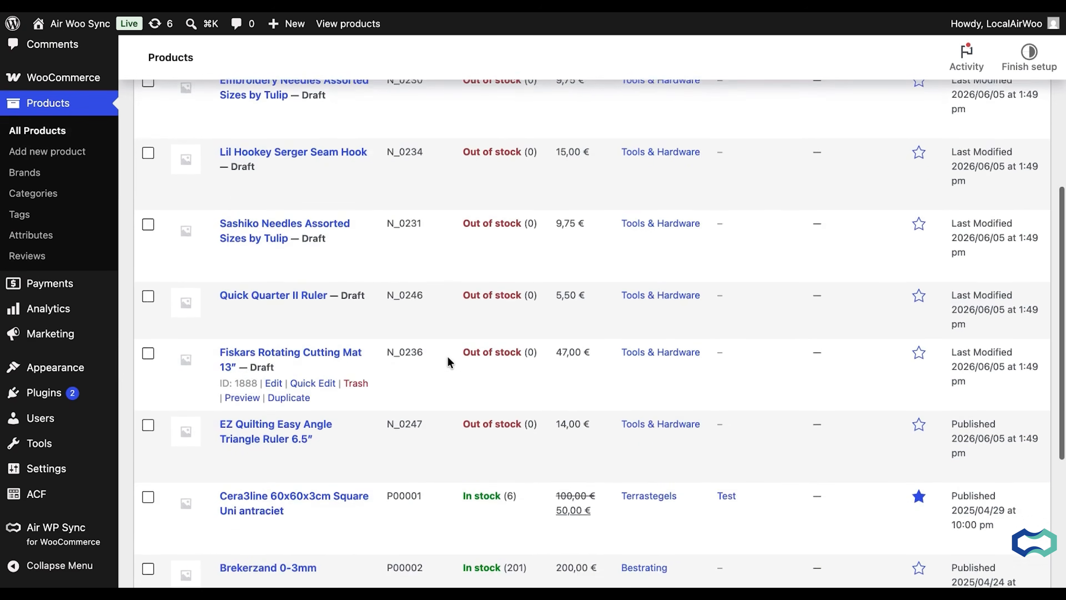
scroll(449, 361, down, 2)
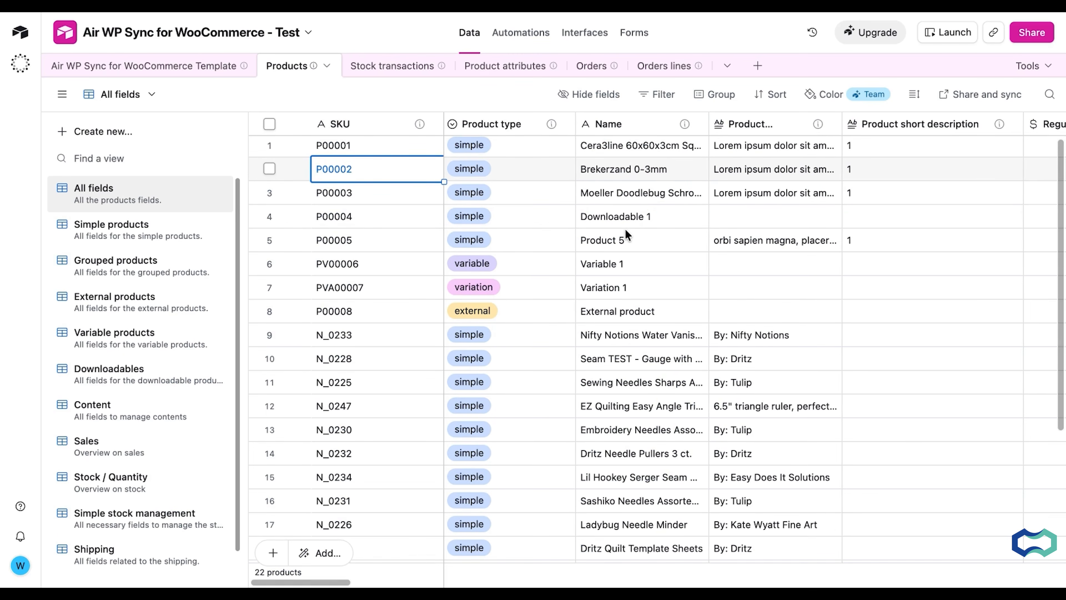
scroll(626, 230, down, 5)
scroll(626, 229, right, 1)
scroll(625, 230, left, 1)
scroll(626, 229, up, 1)
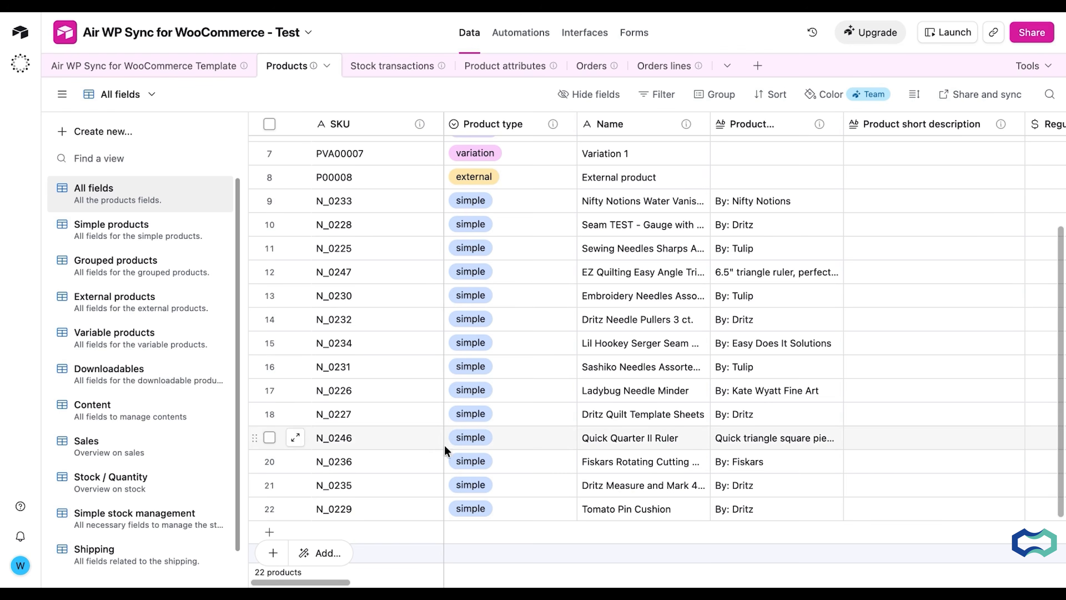
scroll(450, 439, up, 5)
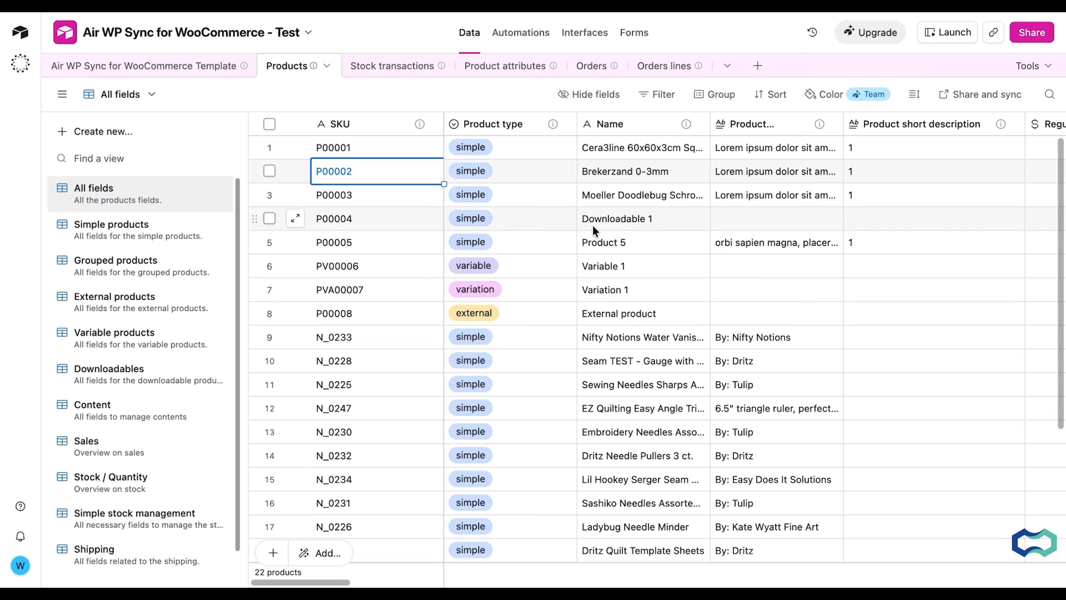
scroll(592, 225, down, 3)
scroll(592, 225, up, 3)
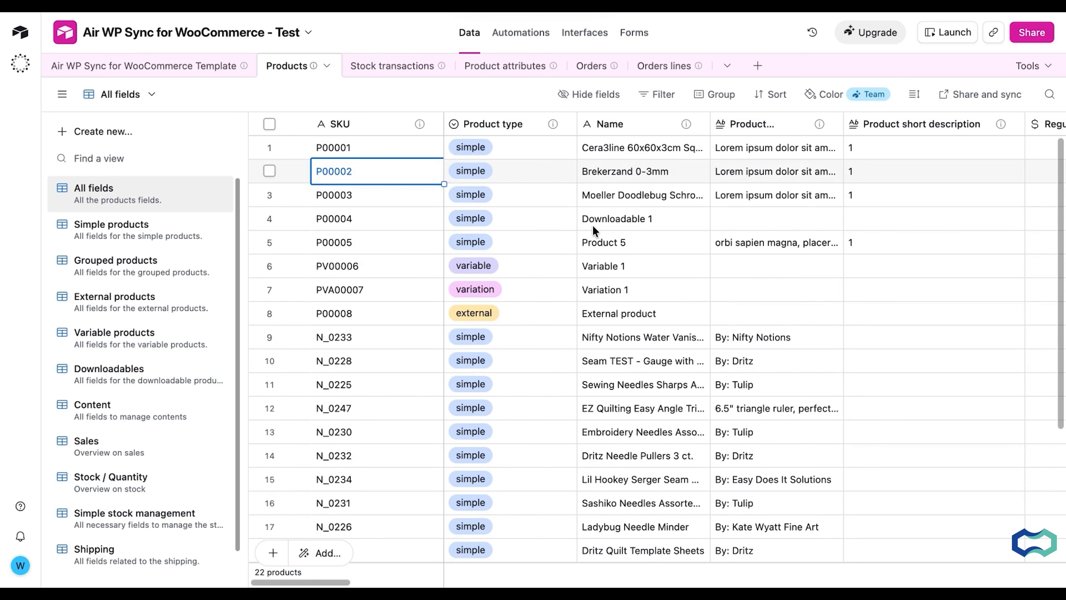
scroll(632, 269, down, 5)
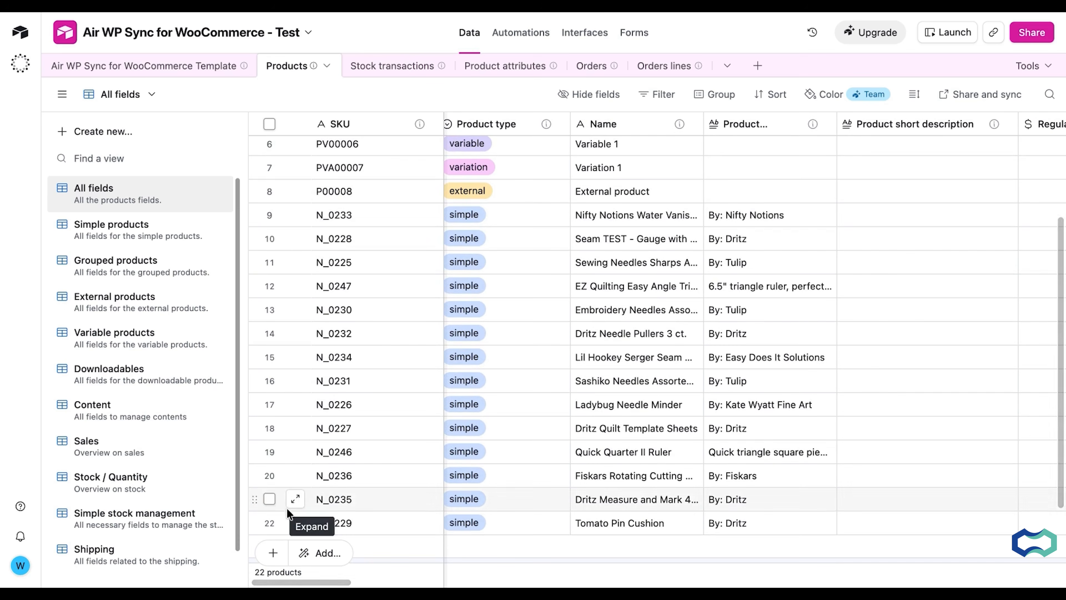
- Check the product type, status and categories of the exported records in the Airtable Products table
scroll(433, 342, up, 5)
click(540, 245)
click(542, 195)
click(542, 173)
click(537, 148)
scroll(543, 199, down, 4)
scroll(543, 199, right, 5)
scroll(664, 320, right, 10)
scroll(663, 320, up, 1)
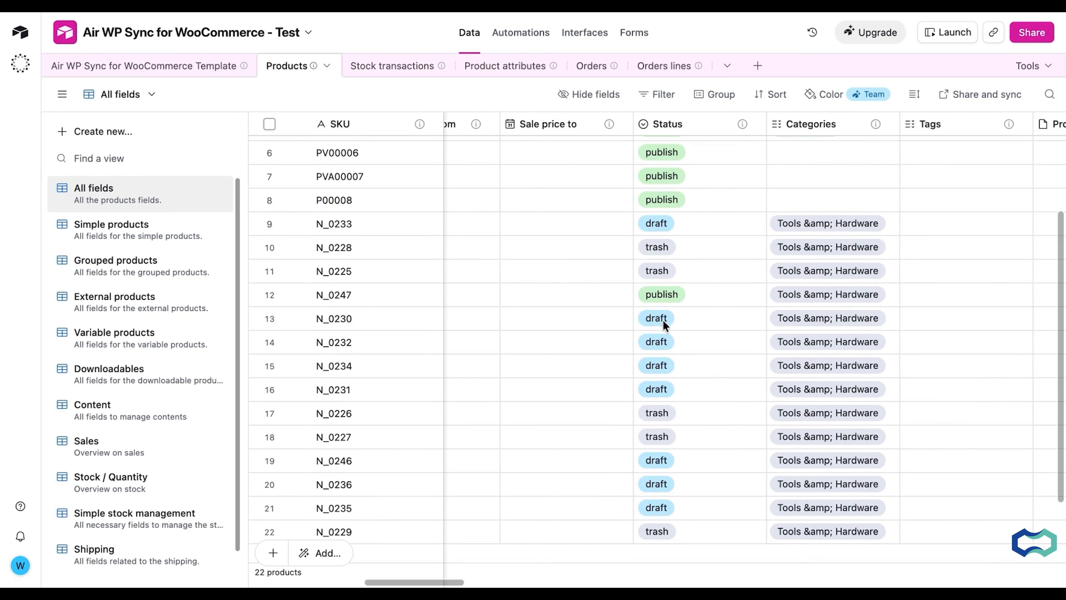
scroll(664, 320, right, 1)
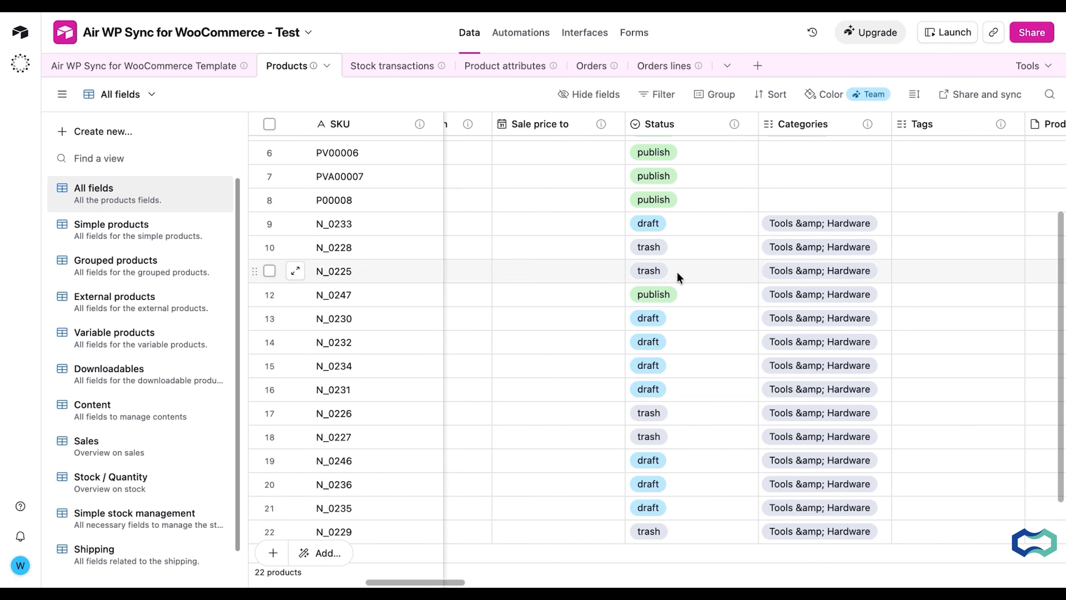
scroll(677, 272, up, 3)
scroll(677, 272, left, 1)
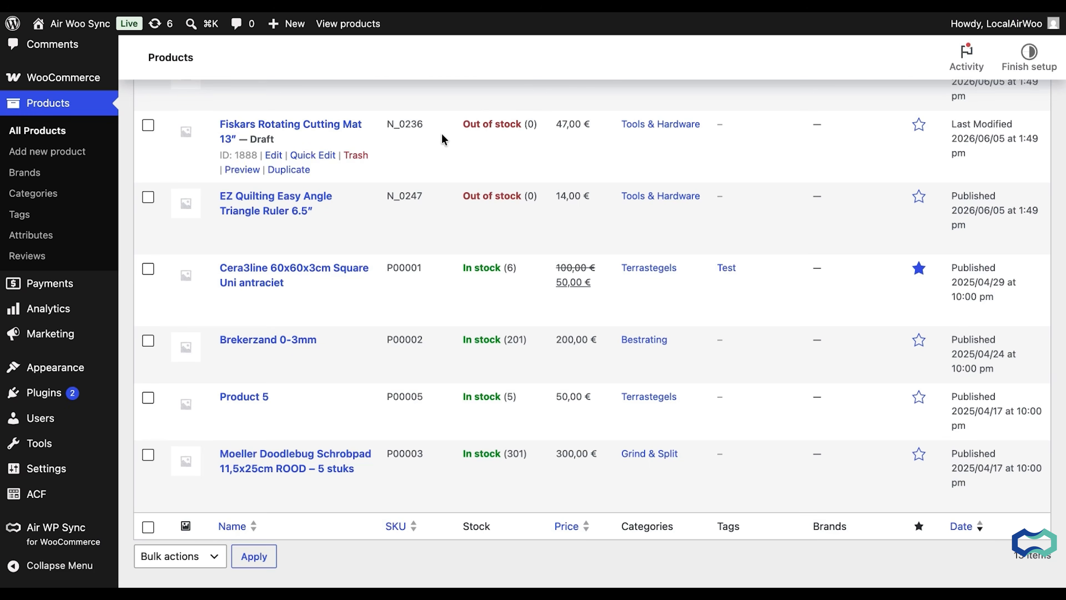
- Compare the WooCommerce product list with the sale prices, statuses and categories of the Airtable records
scroll(442, 138, up, 15)
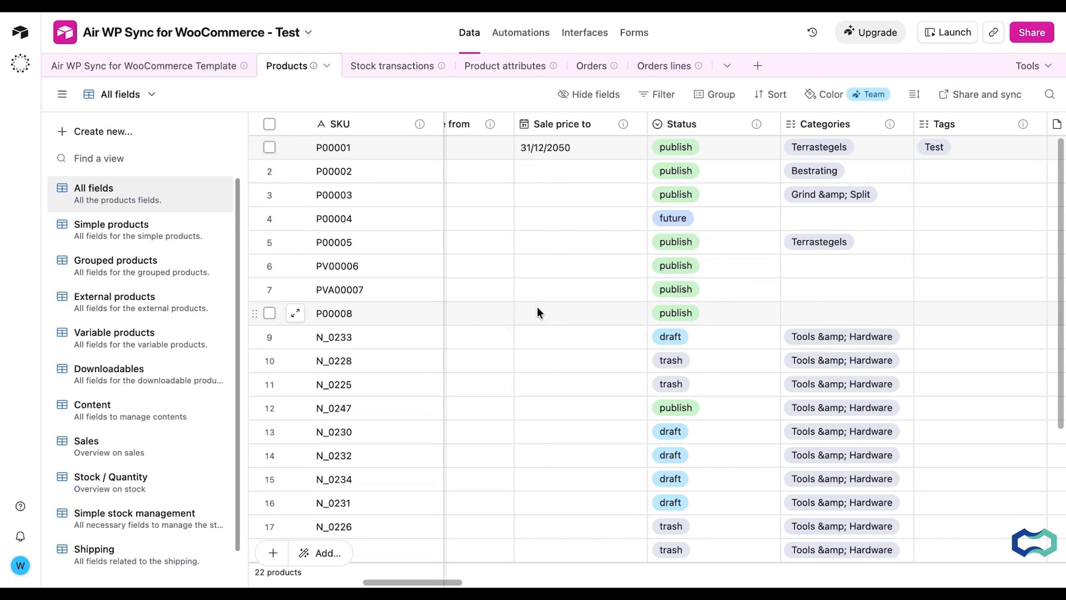
scroll(537, 311, left, 10)
scroll(538, 311, left, 5)
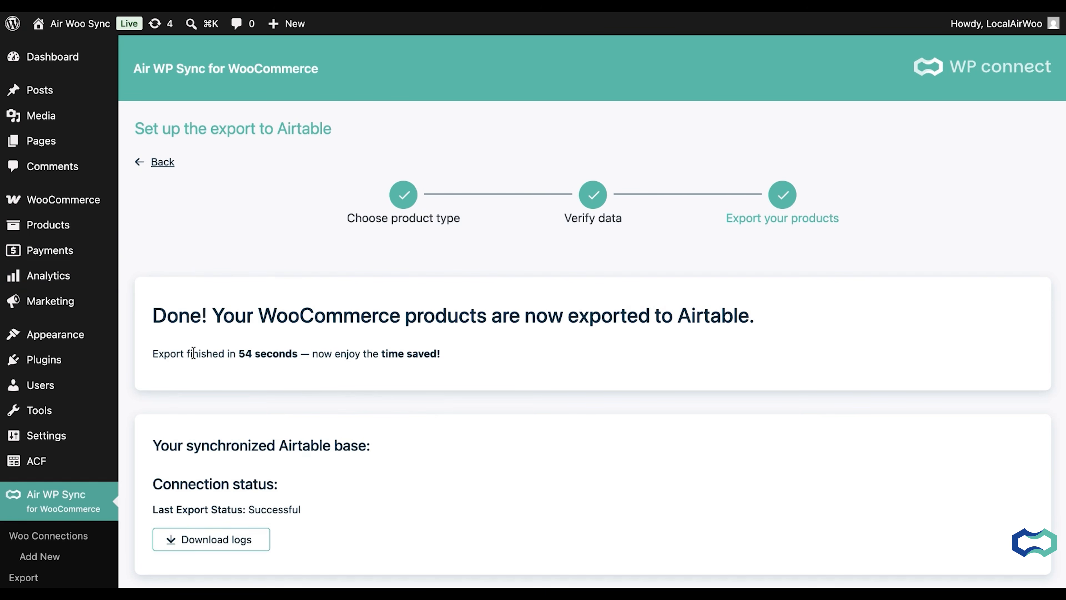
- View the existing export connections, and start a new Woo Connection from the Woo Connections overview
click(24, 577)
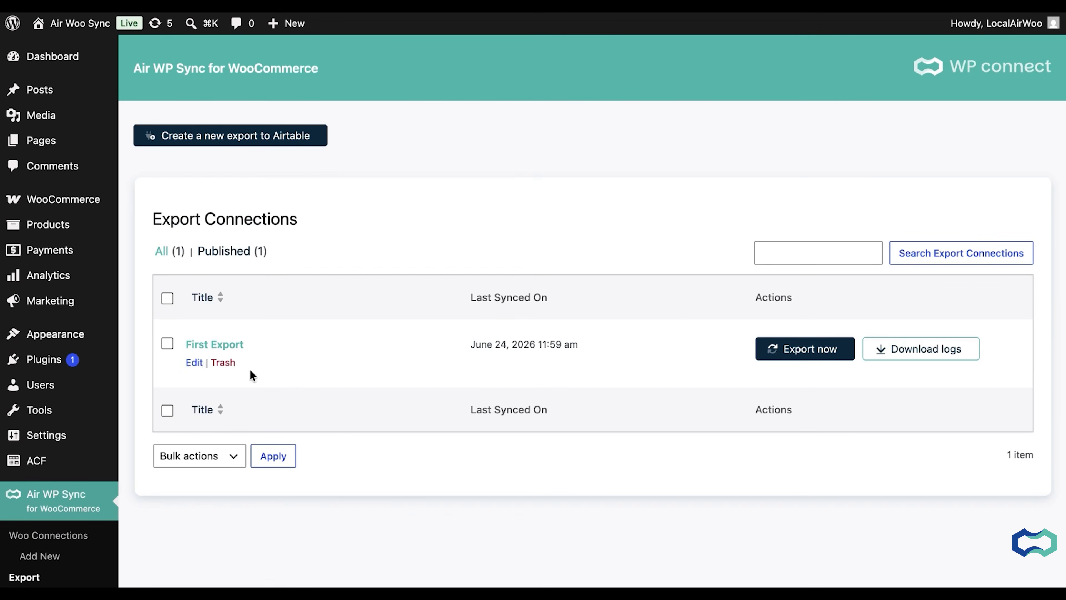
click(68, 538)
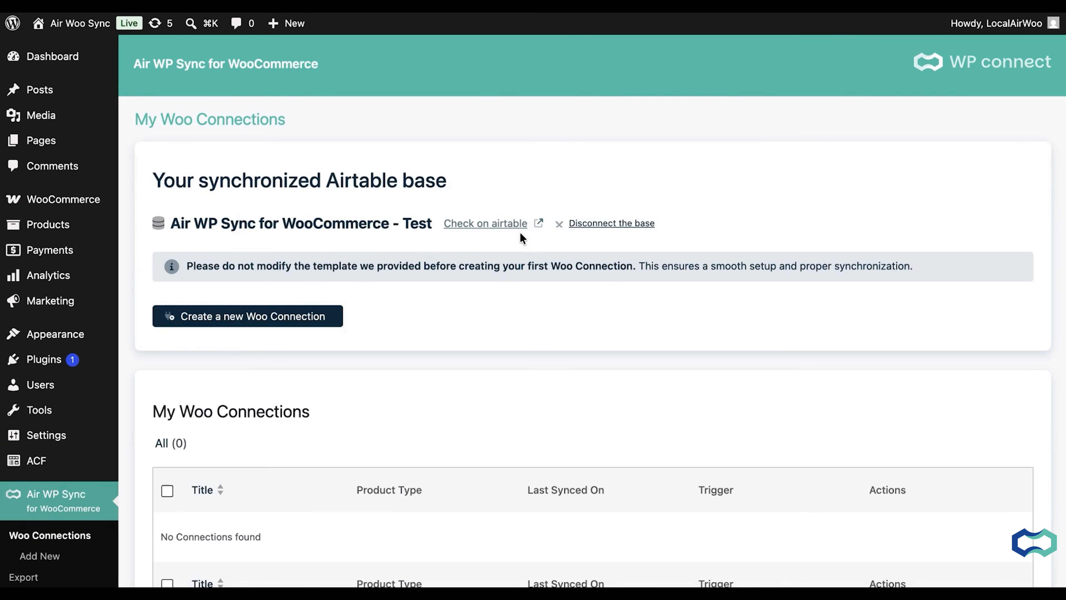
scroll(520, 237, down, 3)
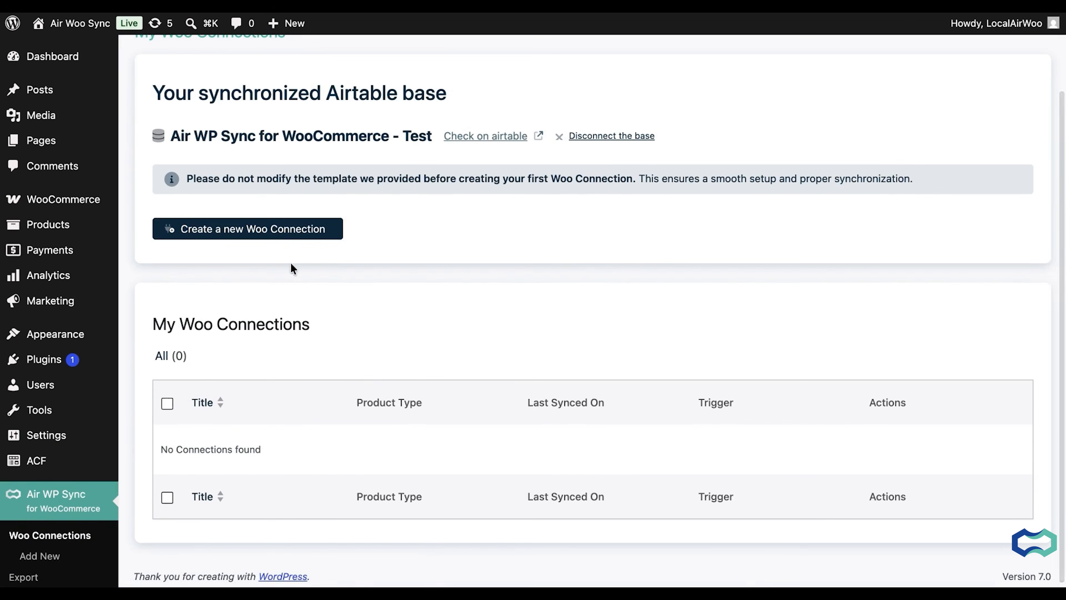
click(282, 235)
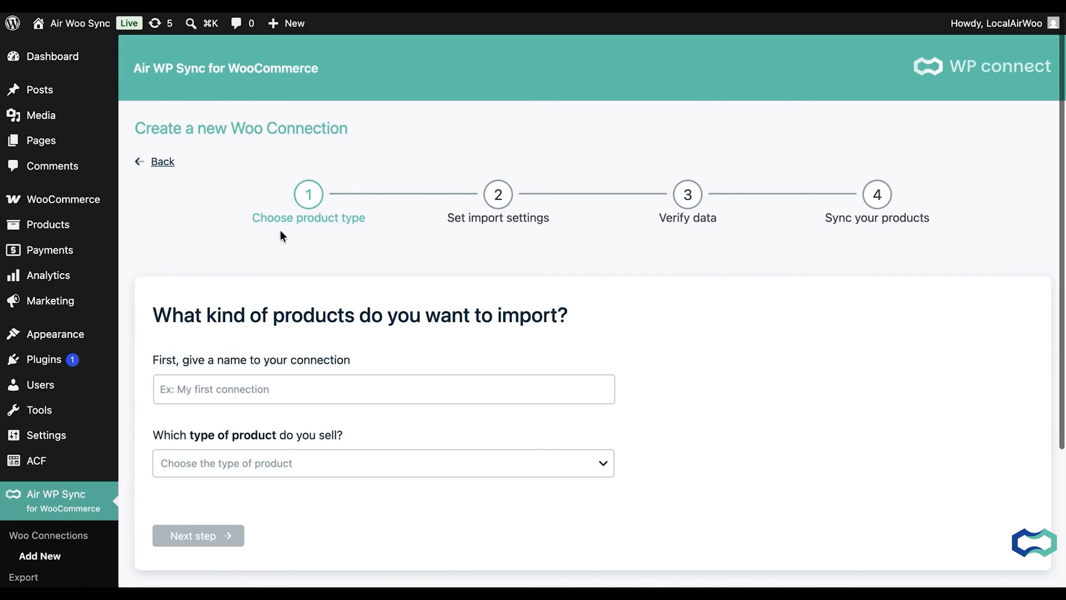
- Name the connection Import Existing Products, choose Simple product as its type, and proceed to the import settings
scroll(280, 232, down, 1)
click(289, 363)
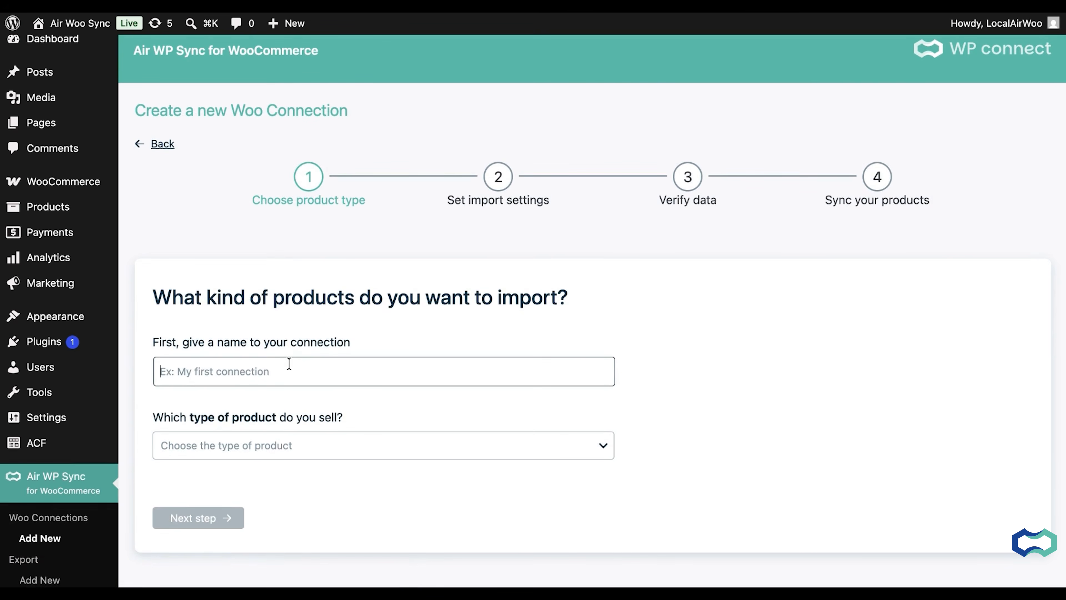
text(Import Ex)
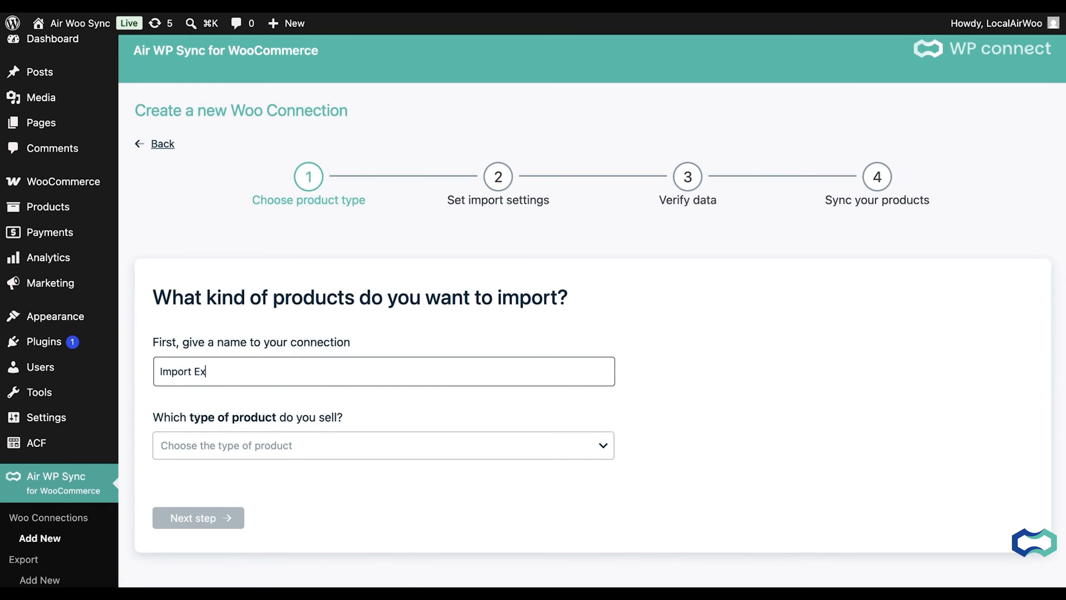
text(isting Products)
click(640, 408)
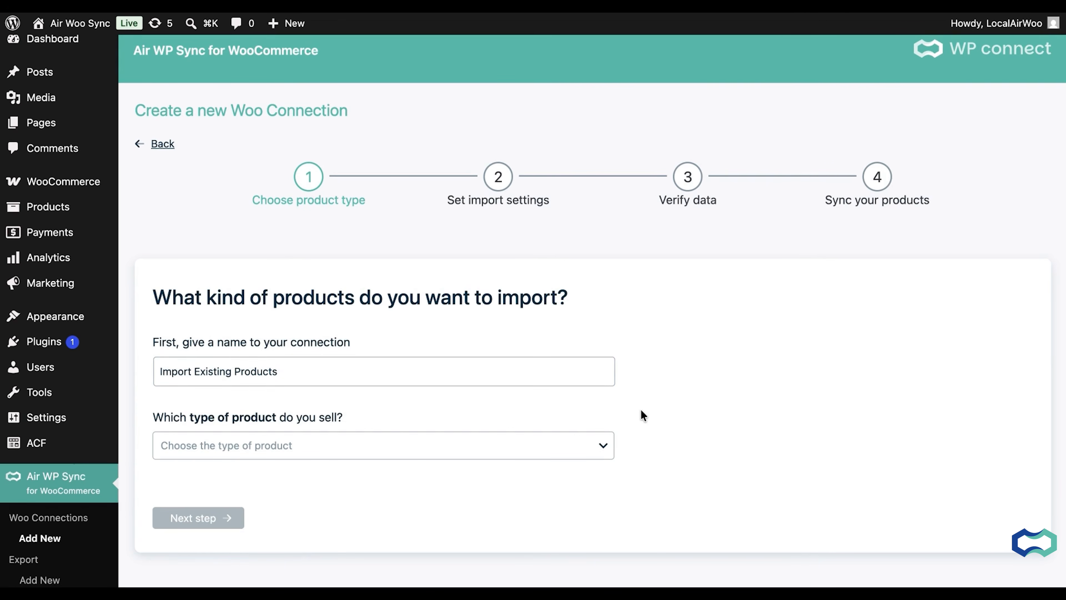
click(565, 453)
click(380, 393)
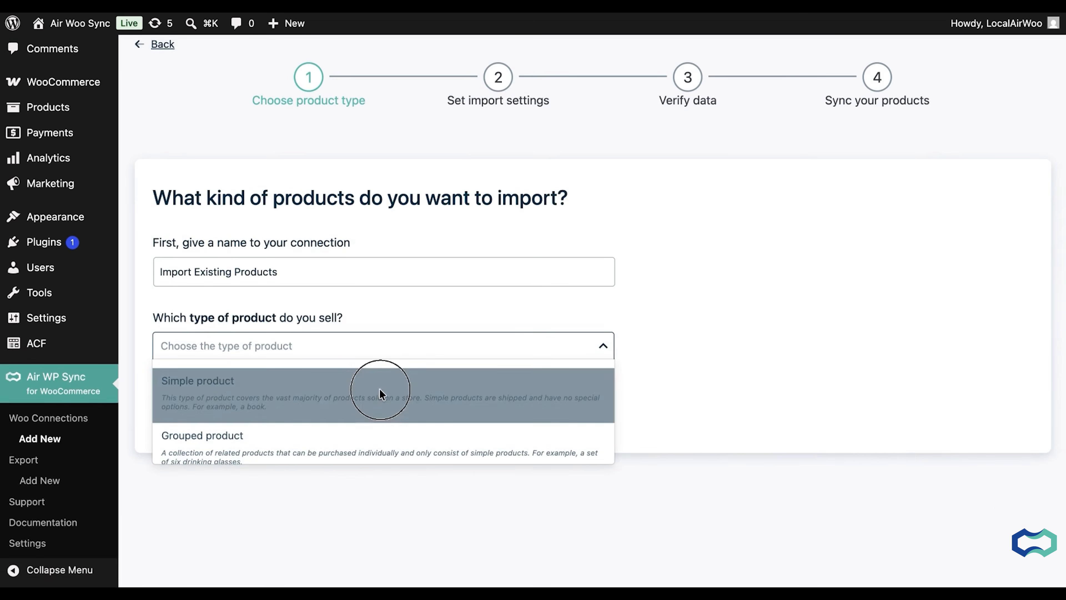
click(198, 418)
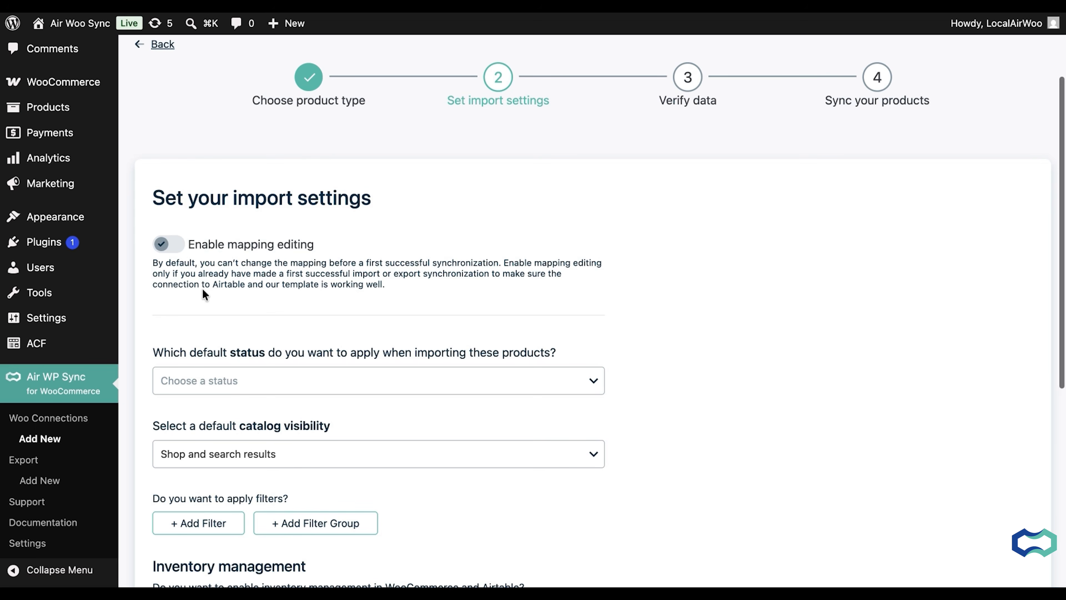
- Enable mapping editing for the connection and set the default status of imported products to Published
scroll(202, 290, down, 1)
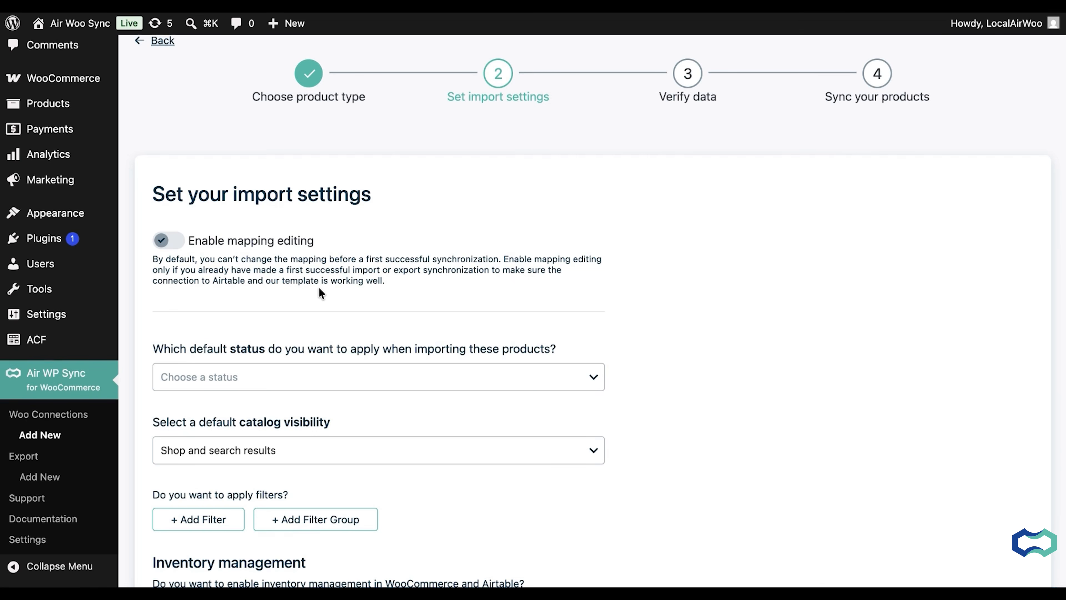
click(168, 243)
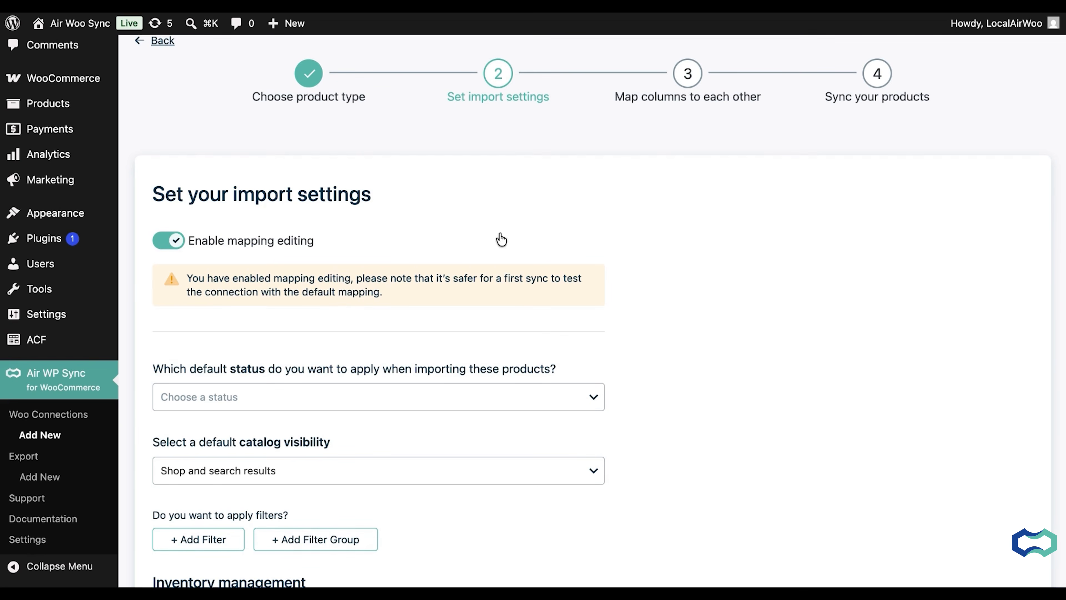
scroll(492, 277, down, 1)
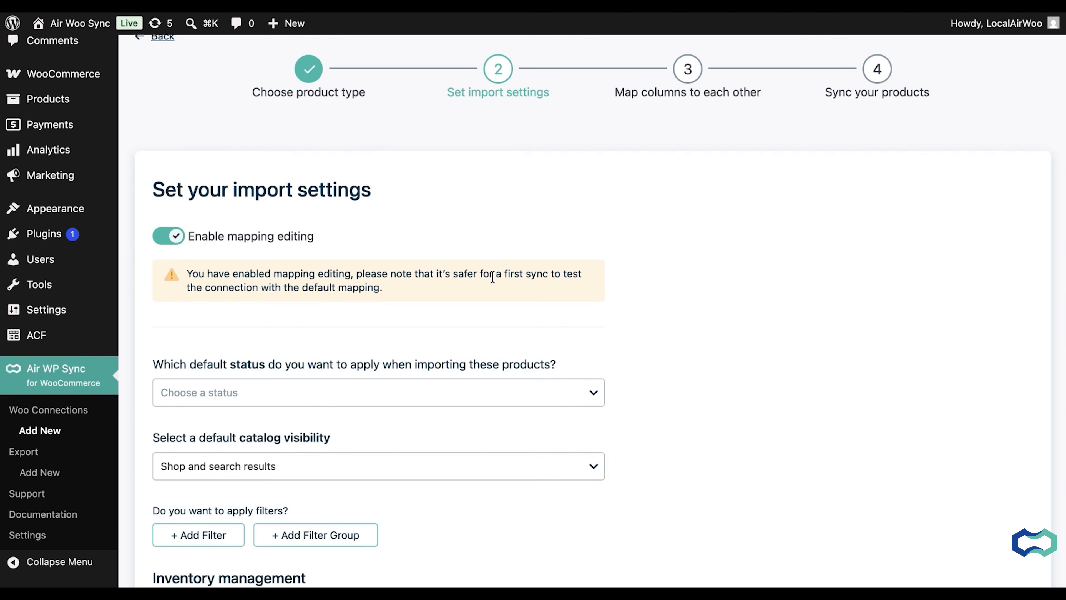
scroll(493, 277, down, 5)
click(409, 229)
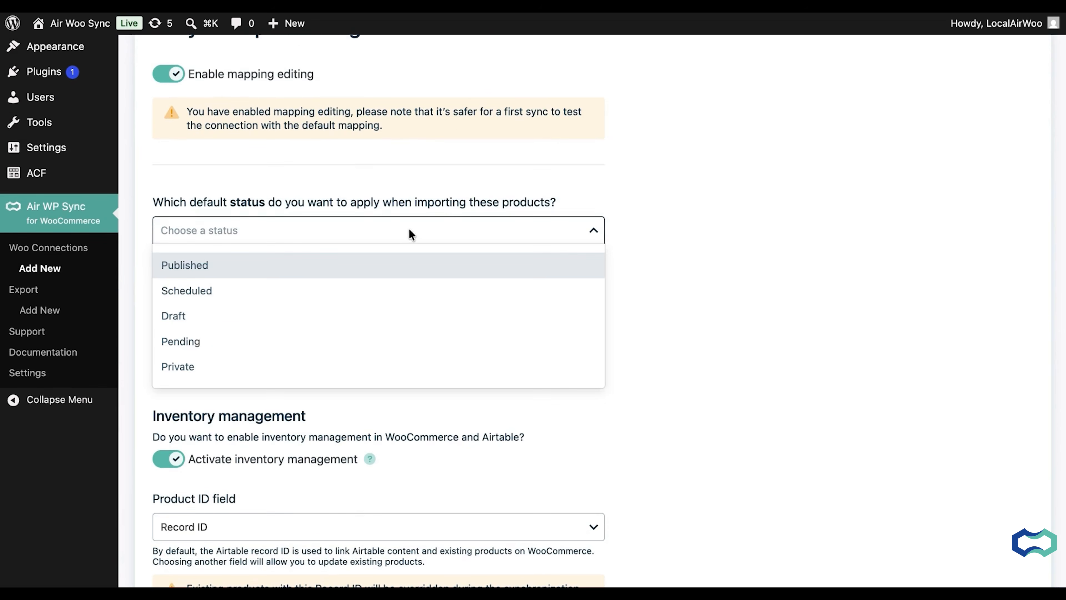
click(348, 269)
scroll(383, 357, down, 4)
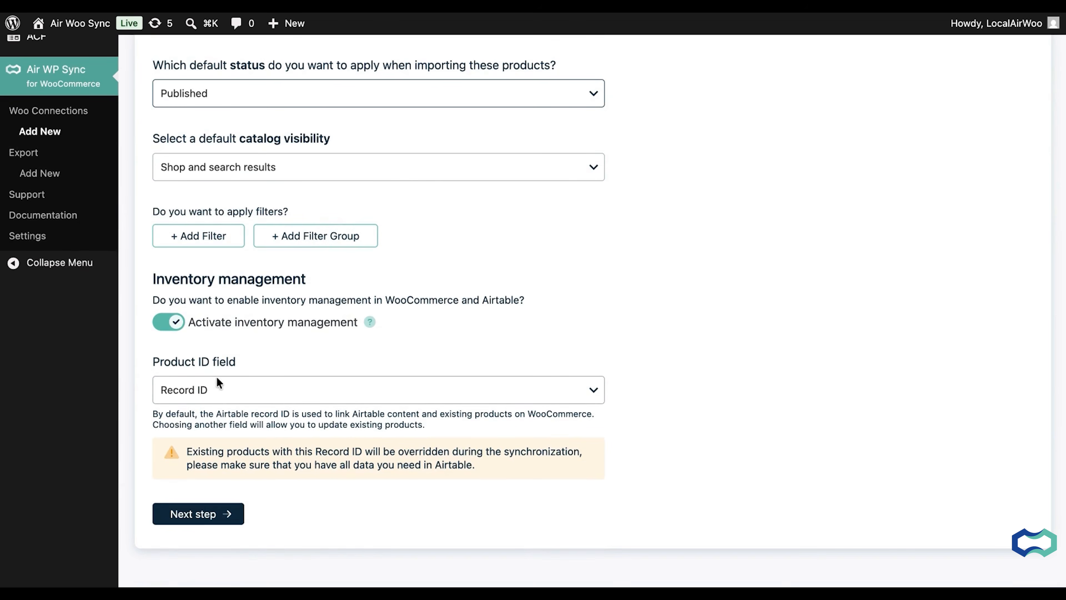
- Set the Product ID field to SKU so that existing products are matched by SKU
click(199, 388)
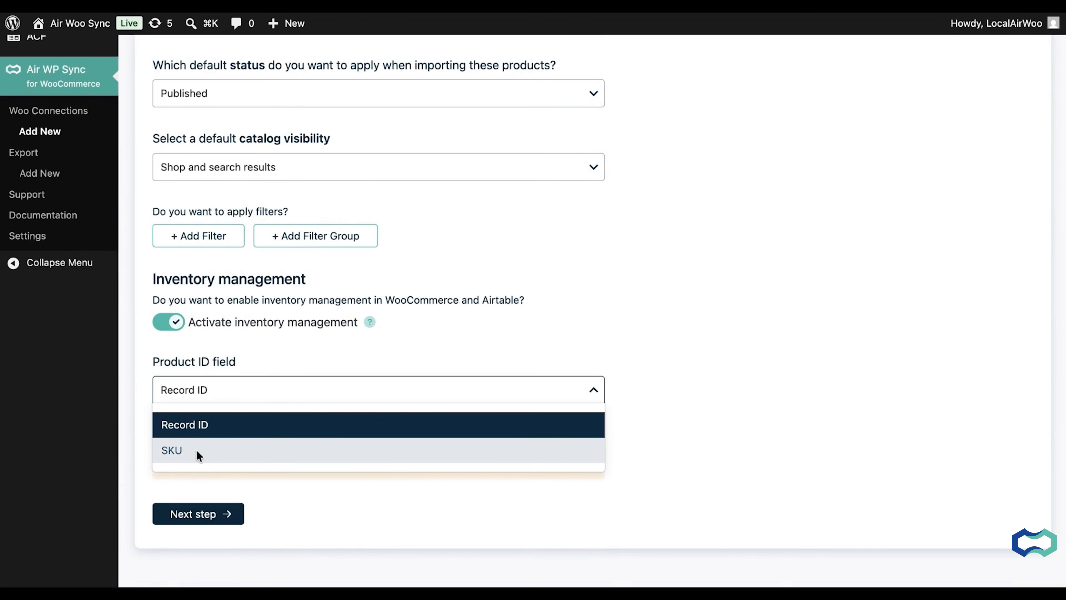
click(172, 450)
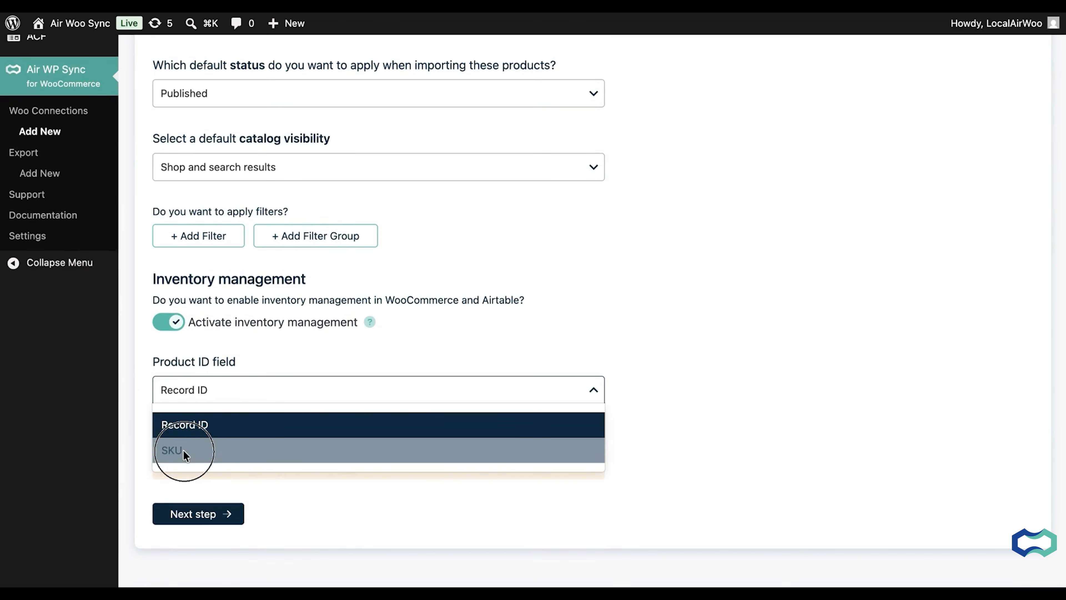
mouse_move(334, 330)
- Disable mapping editing to check how it affects the Product ID field option, and enable it again
scroll(334, 330, up, 5)
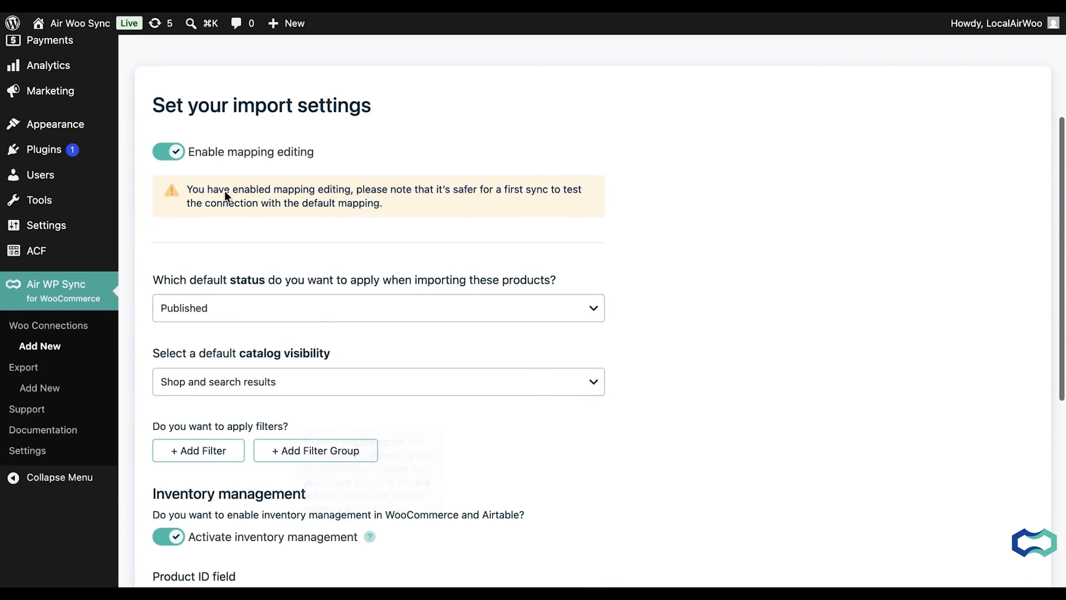
click(170, 153)
click(171, 156)
scroll(256, 311, down, 5)
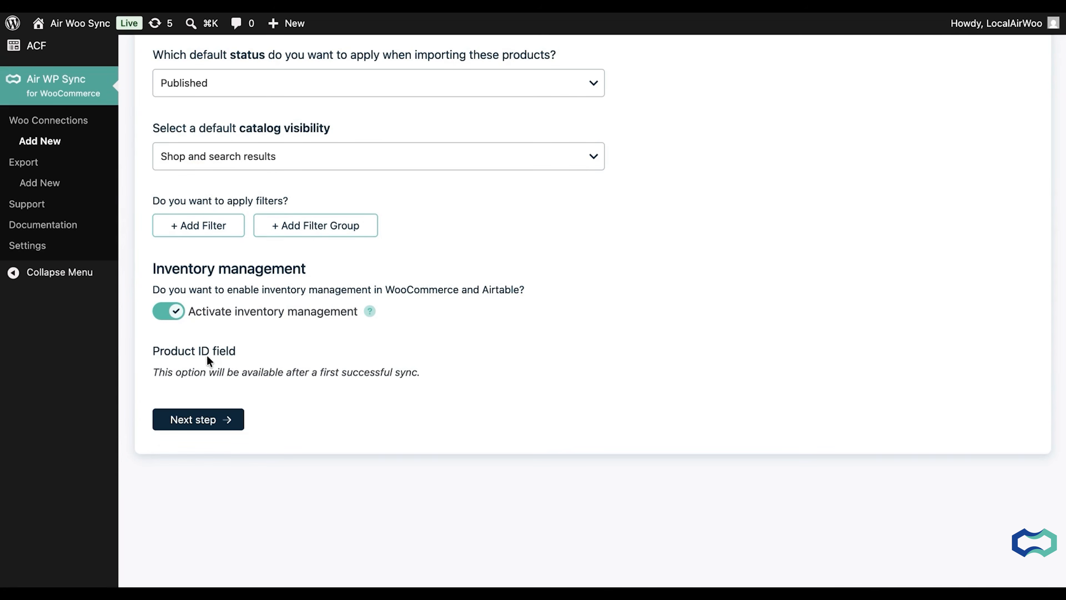
scroll(203, 363, up, 10)
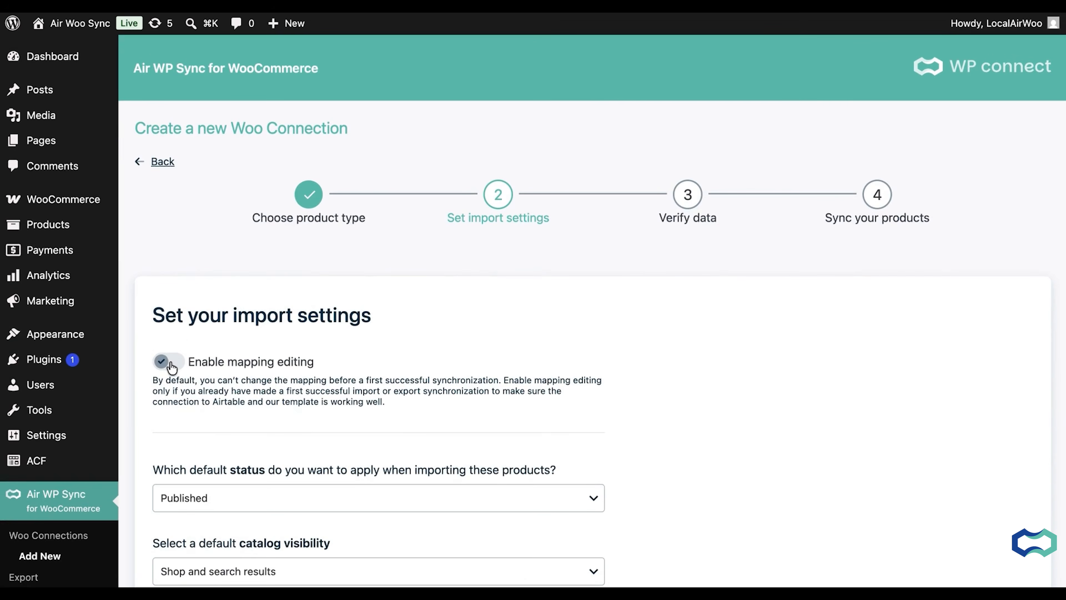
click(170, 363)
- Accept the import settings and review the default field mapping down to the added fields section
scroll(171, 367, down, 10)
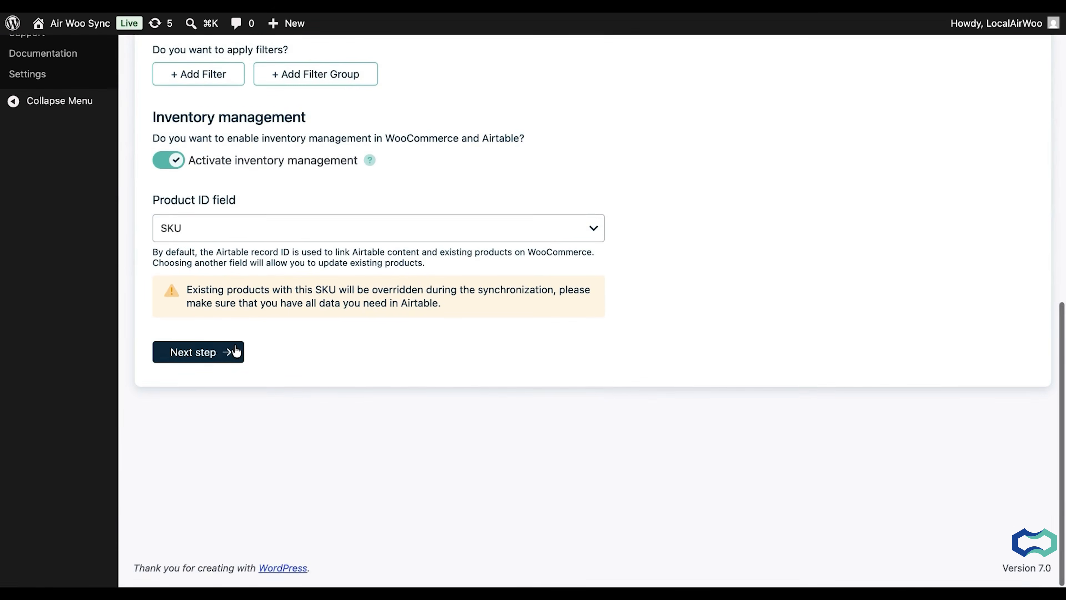
click(207, 352)
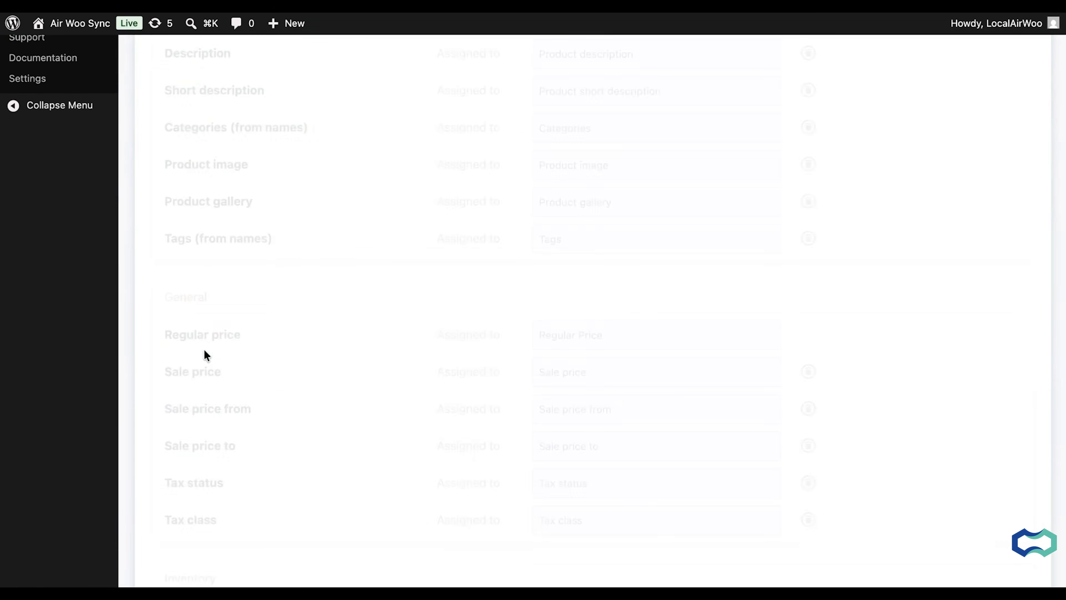
scroll(204, 349, down, 20)
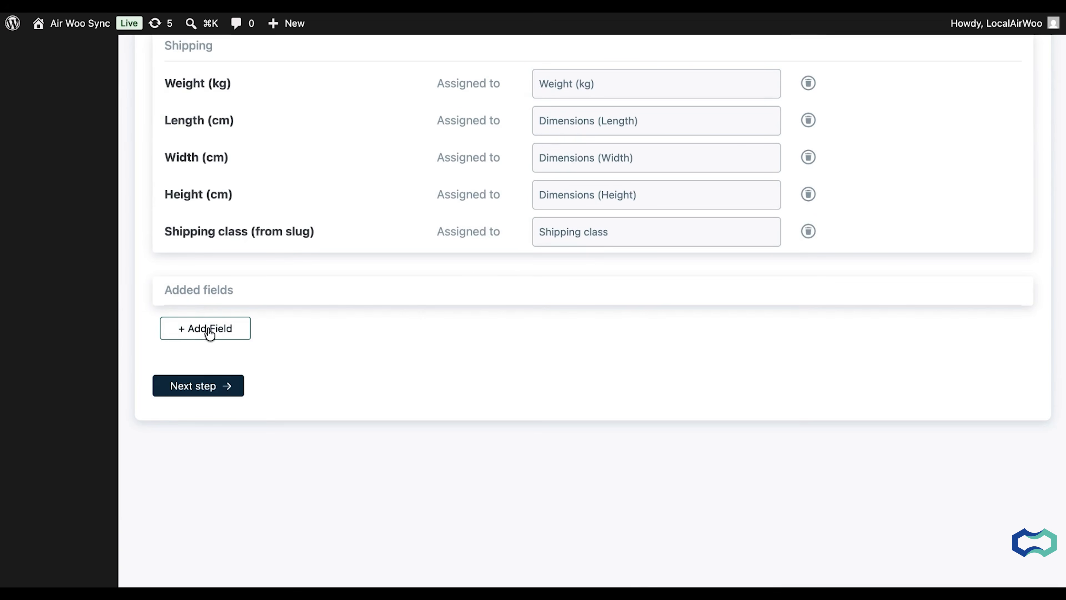
- Add an extra field row to the mapping, look at its WordPress field choices, and delete the row
click(209, 332)
click(327, 331)
click(476, 411)
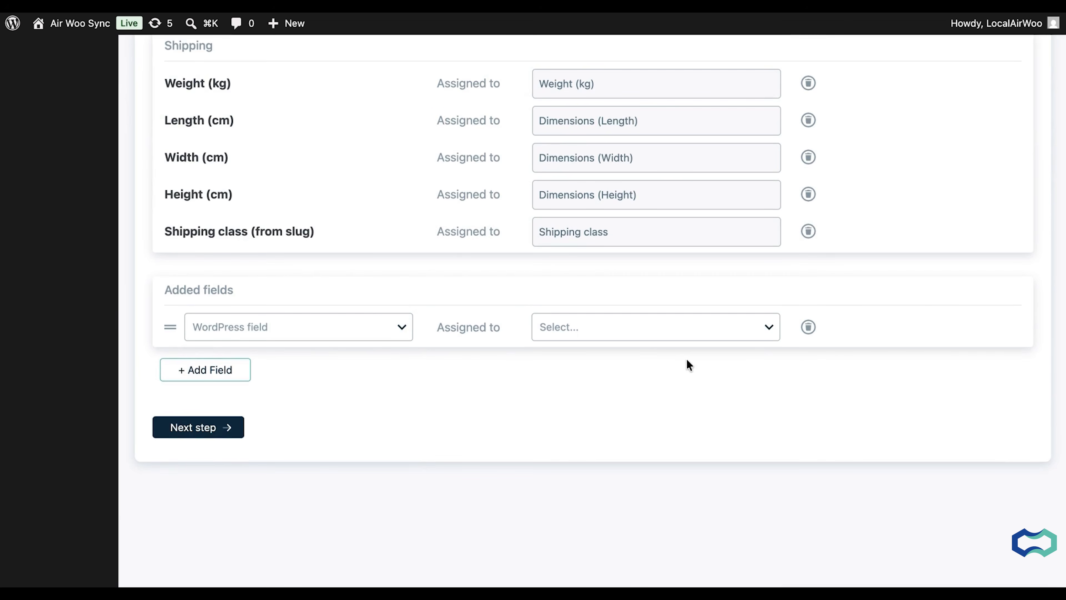
click(808, 327)
- Accept the default field mapping and proceed to the sync settings
click(209, 386)
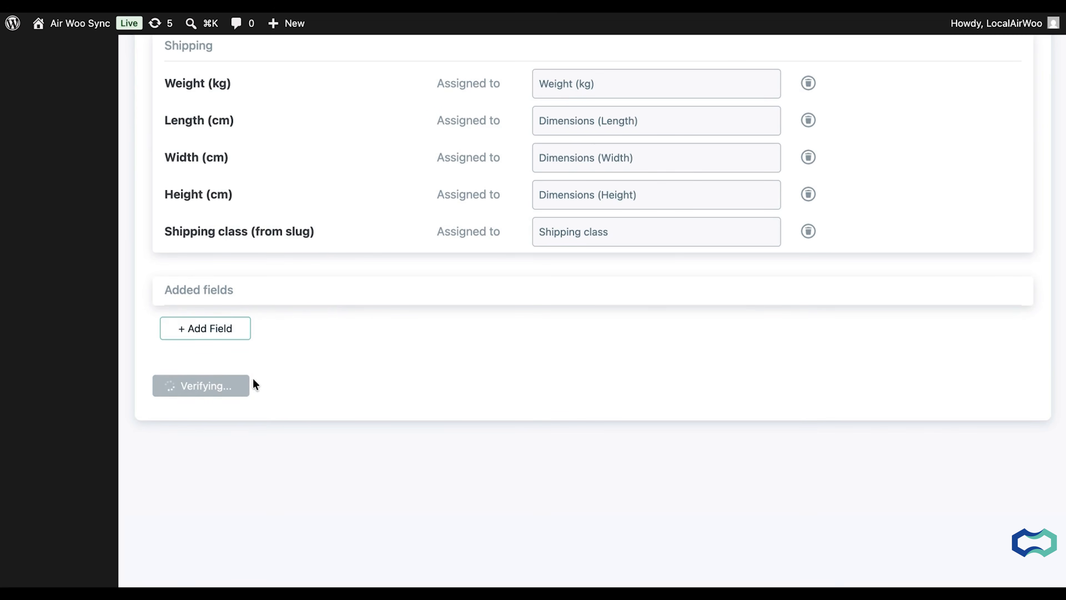
scroll(341, 221, up, 1)
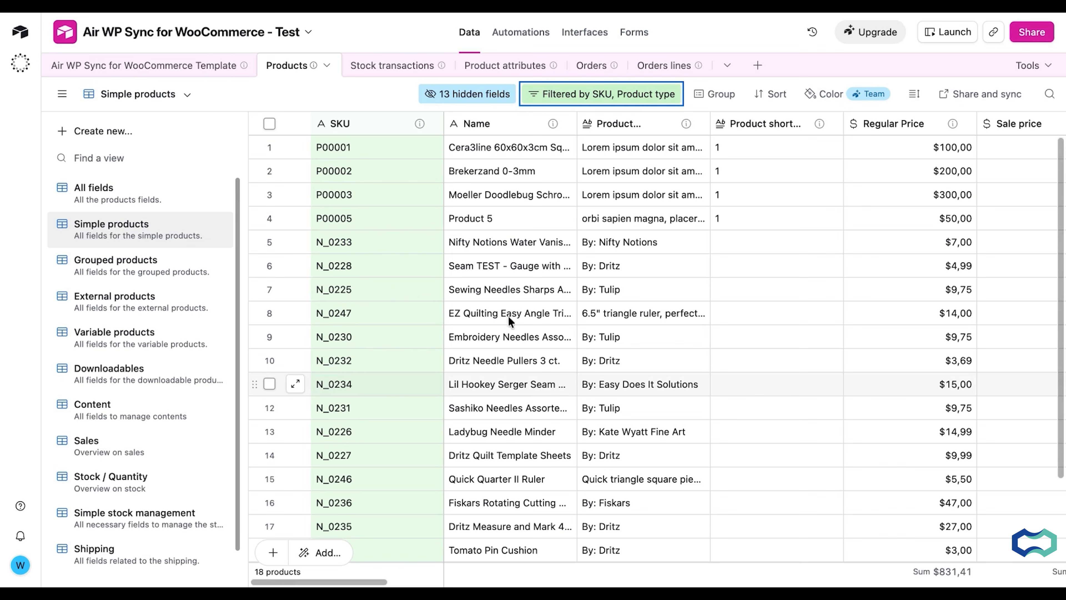
- In the Airtable Simple products view, prefix the name of product N_0233 with "Test - " and copy that prefix
click(449, 248)
double_click(450, 248)
key(Up)
text(Test)
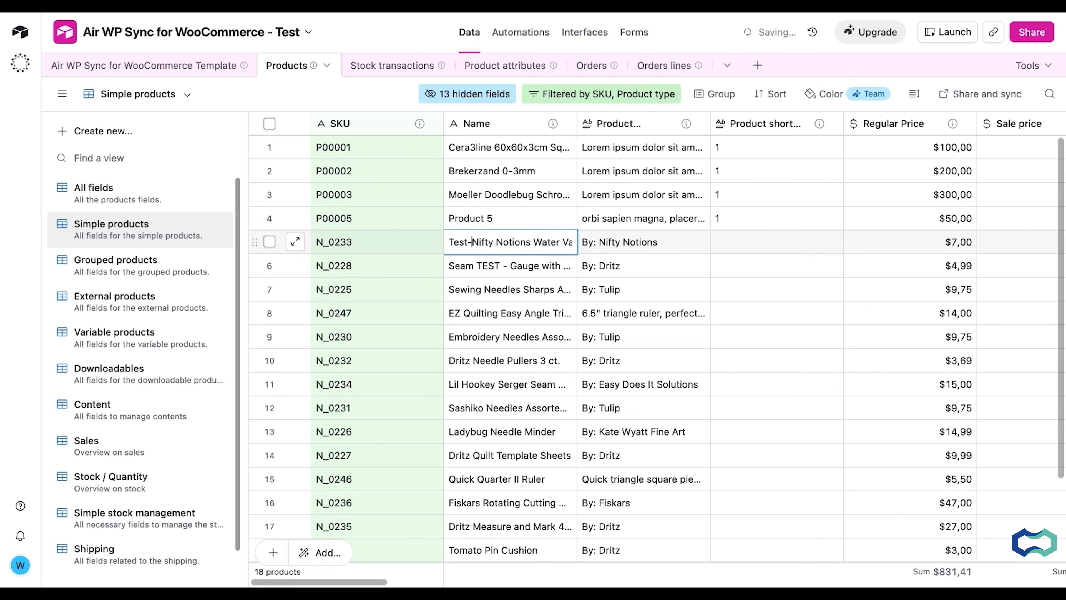
text( -)
key(shift+Home)
key(ctrl+c)
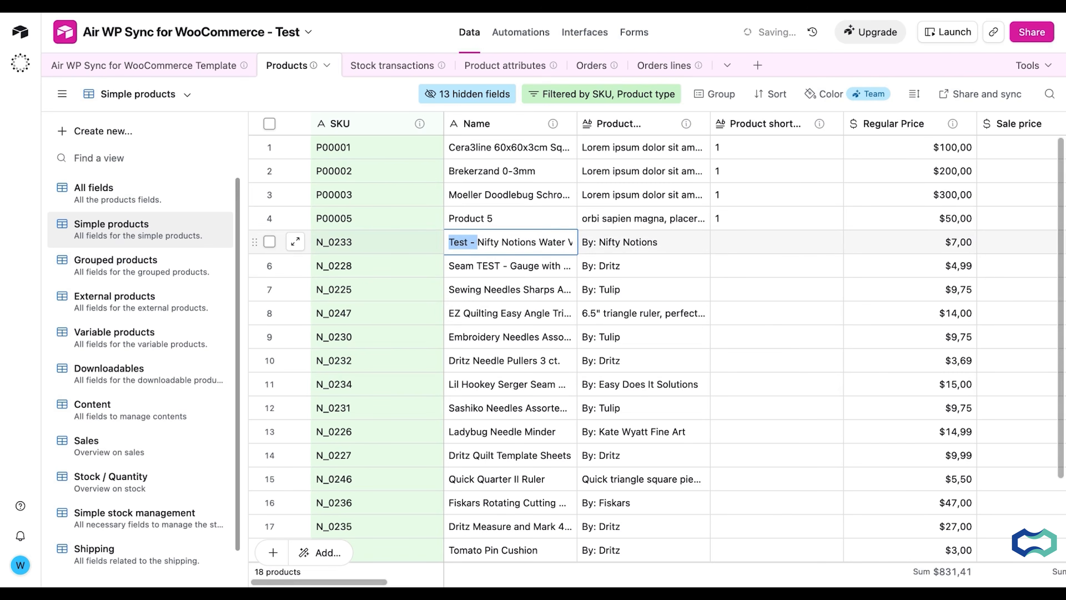
- Add the copied "Test - " prefix to the names of products N_0225 and N_0247
double_click(453, 280)
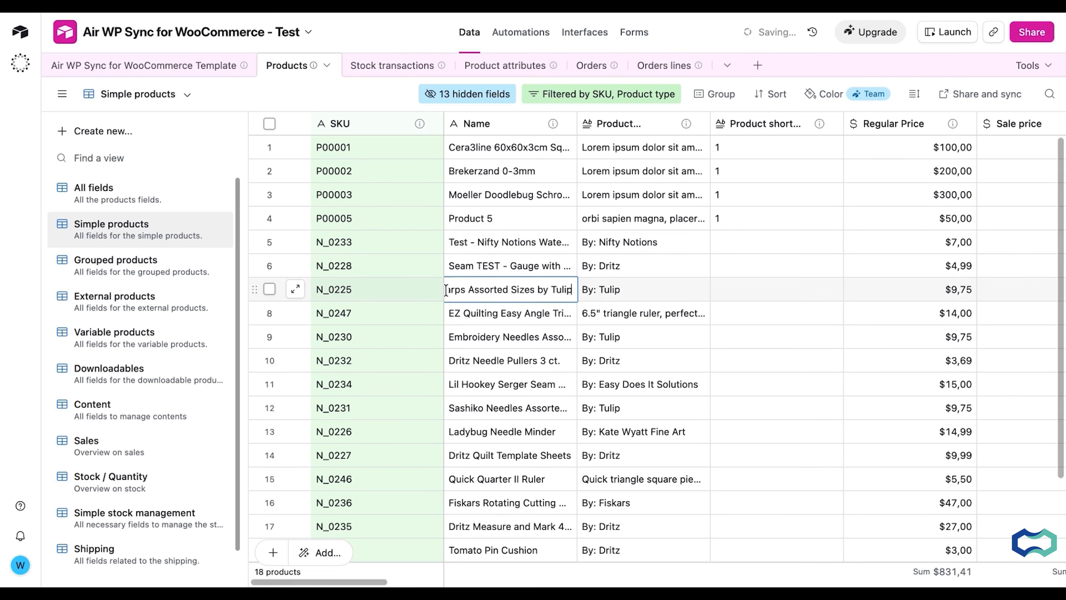
key(Home)
key(ctrl+v)
click(477, 319)
double_click(478, 318)
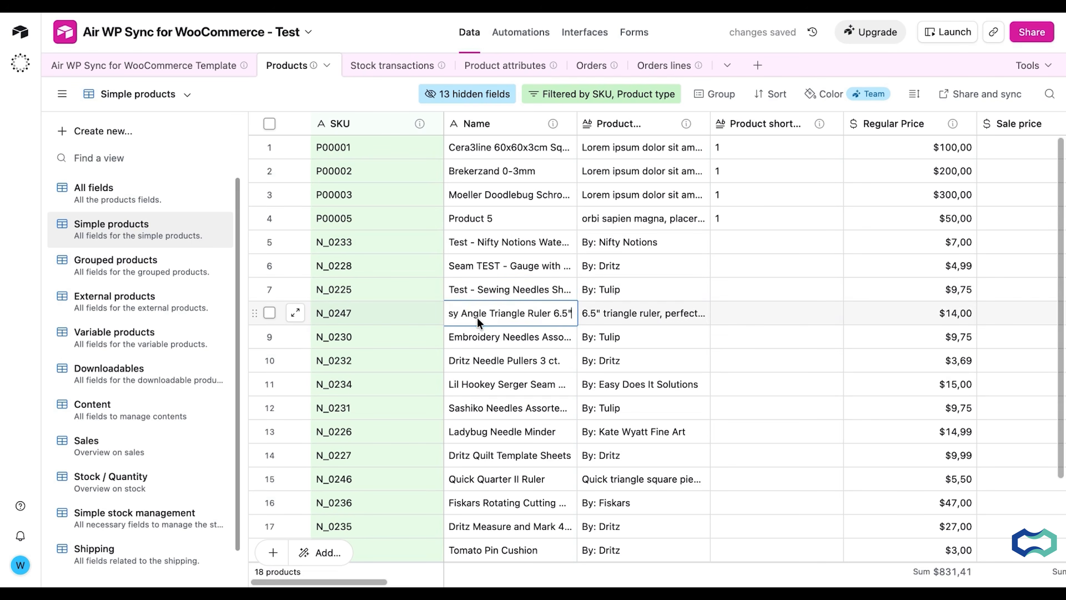
key(Home)
key(ctrl+v)
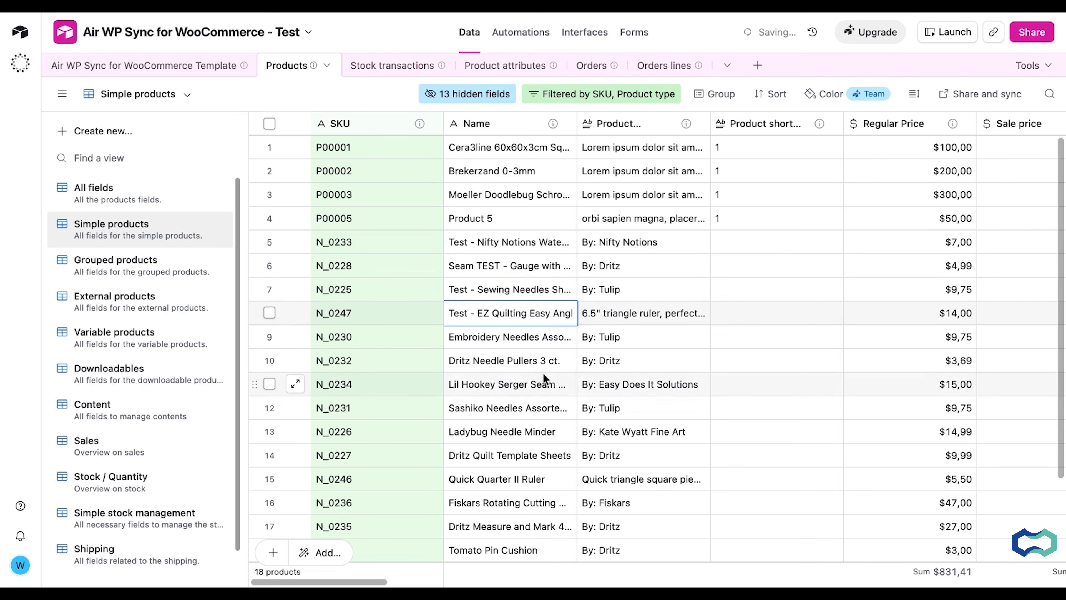
click(533, 290)
click(531, 318)
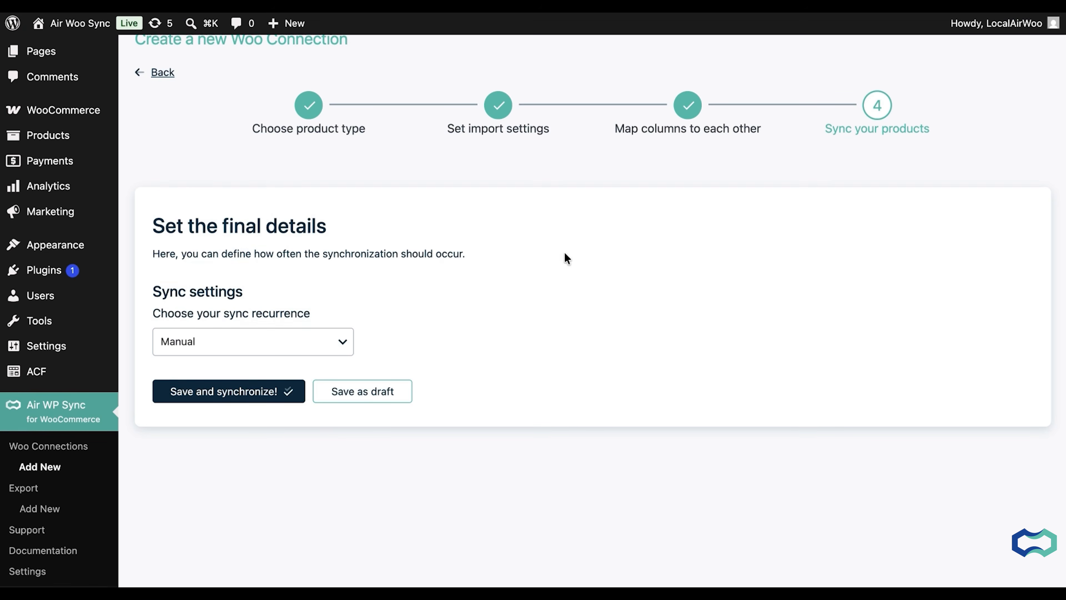
- Back in the WordPress connection setup, keep the sync recurrence on Manual, and save and synchronize the connection
scroll(564, 252, up, 3)
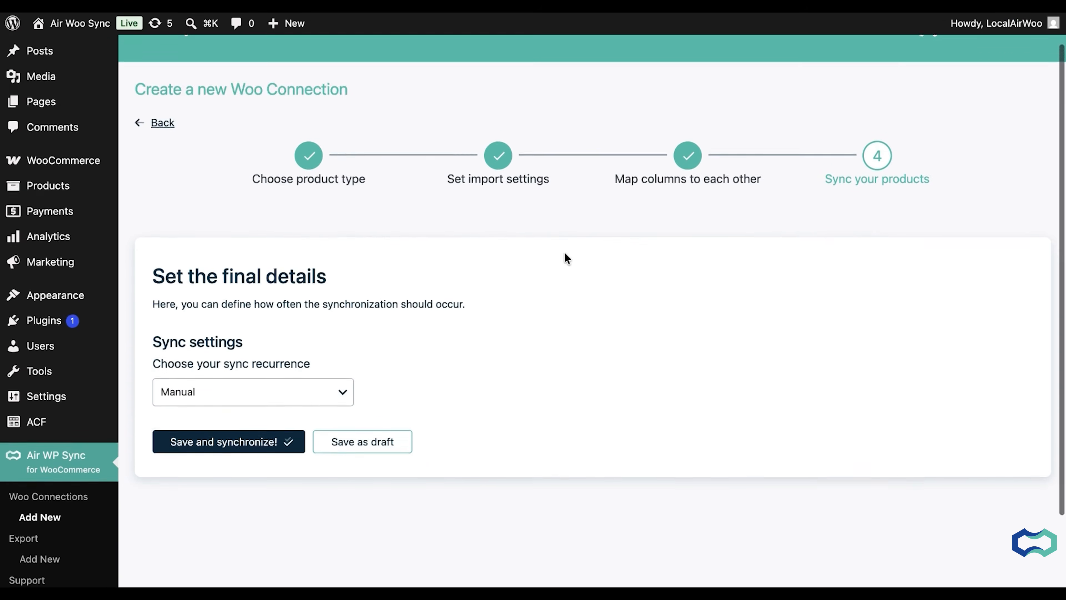
click(250, 487)
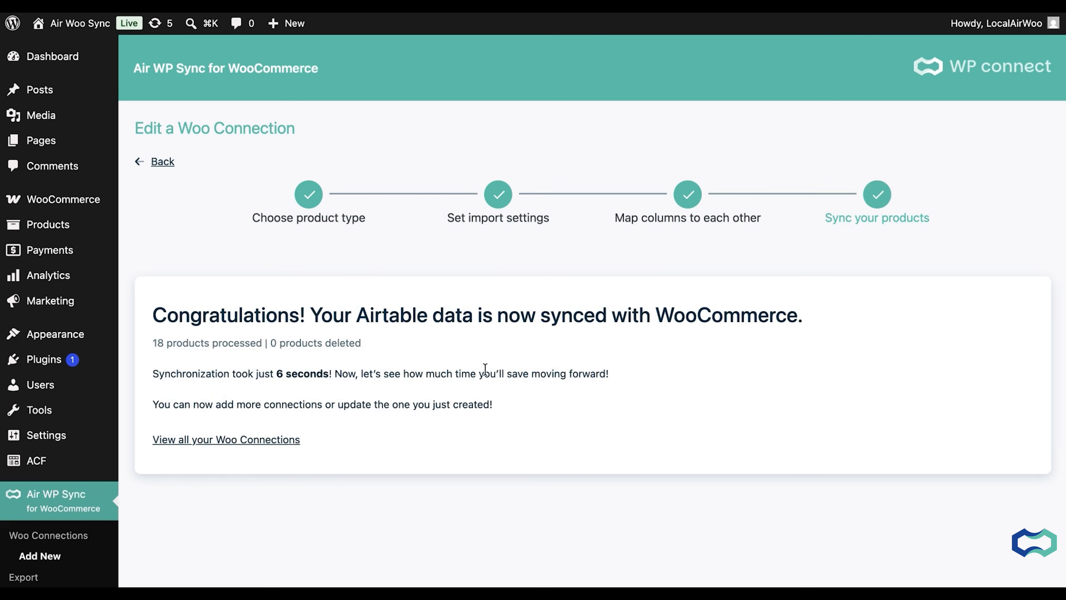
- Review the processed products figure in the connection's synchronization summary
drag(152, 343, 244, 344)
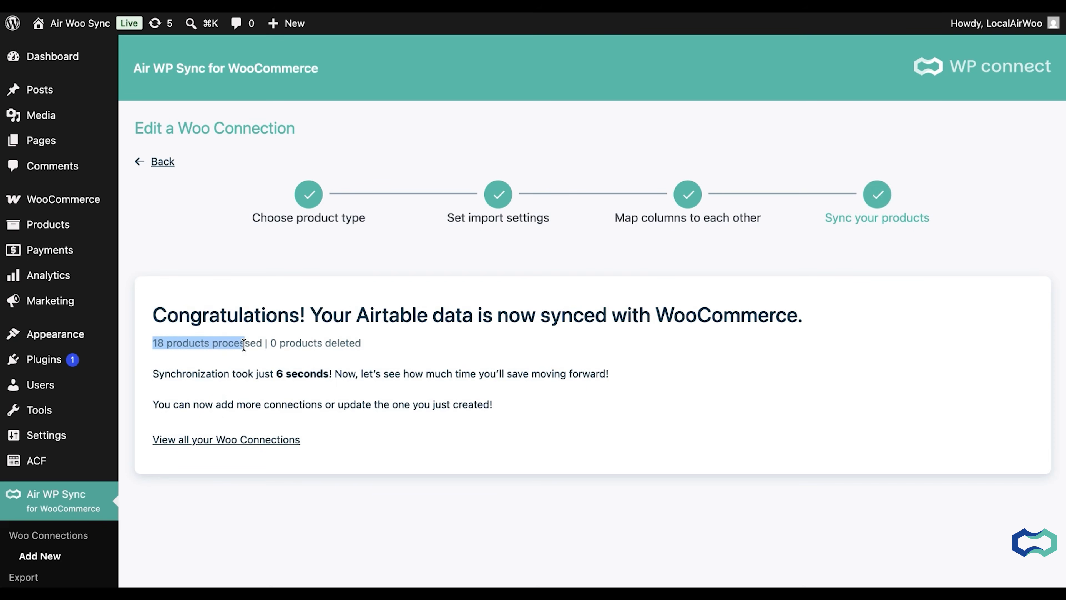
click(369, 348)
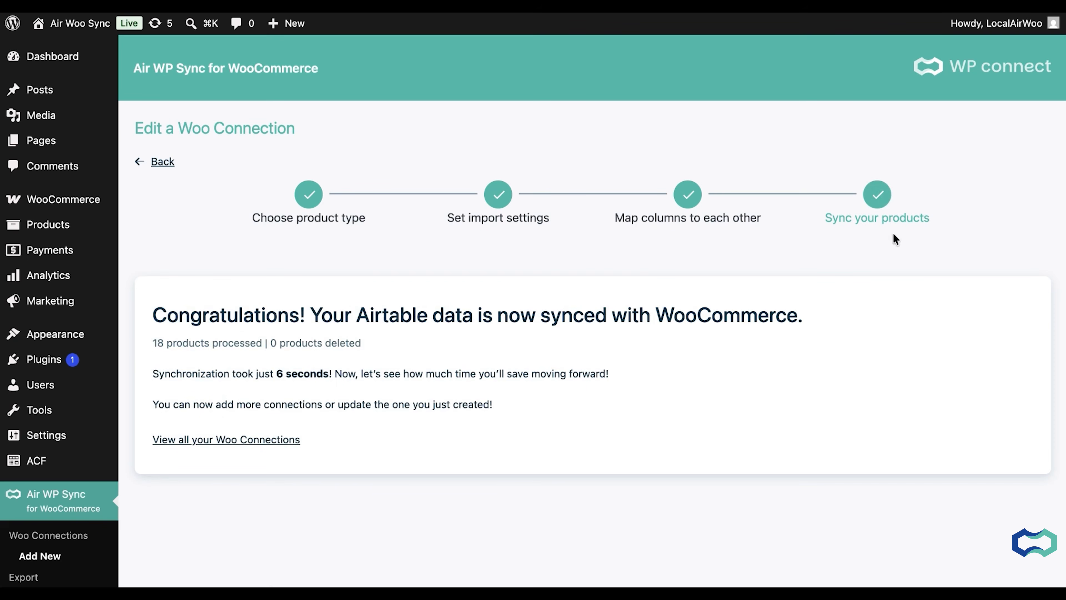
- Switch to the WooCommerce product list, reload it, and check the synced names of products N_0233 and N_0247
scroll(772, 257, down, 2)
scroll(772, 257, up, 2)
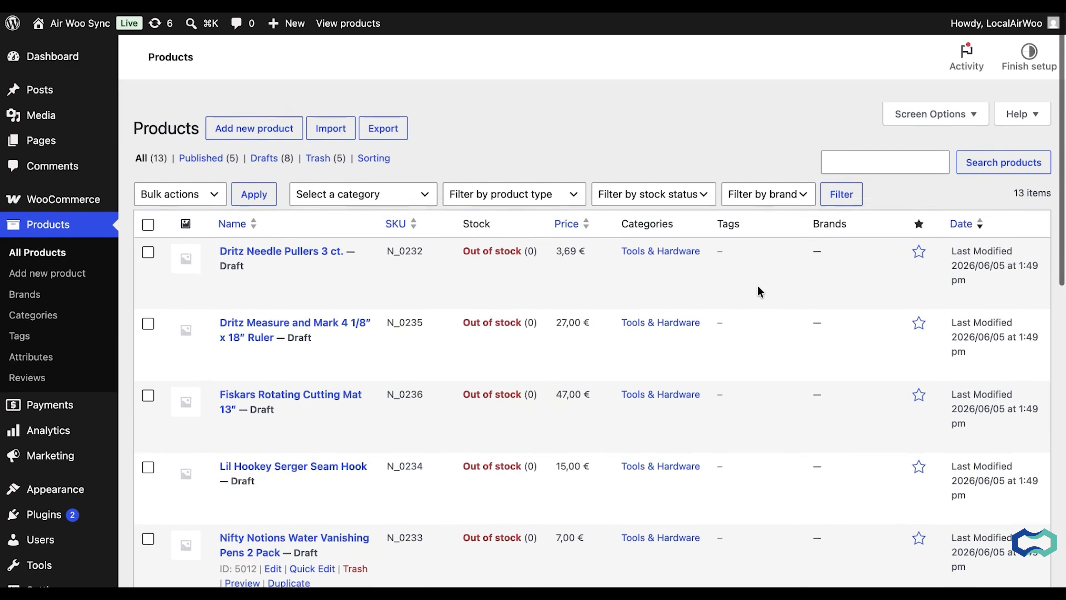
scroll(758, 286, down, 1)
click(667, 108)
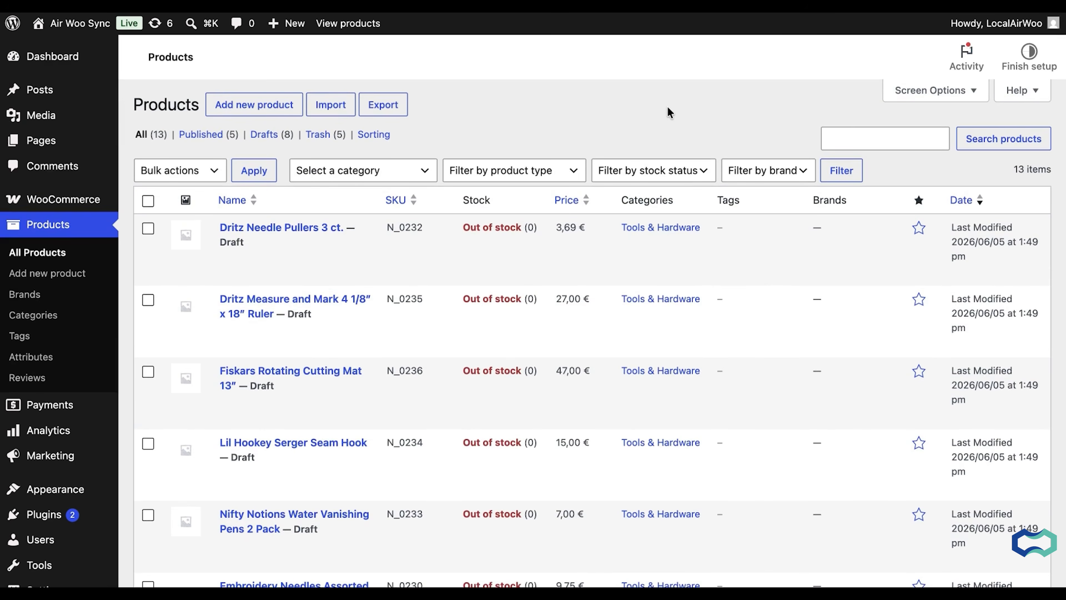
key(super+r)
scroll(573, 317, down, 1)
scroll(574, 321, down, 4)
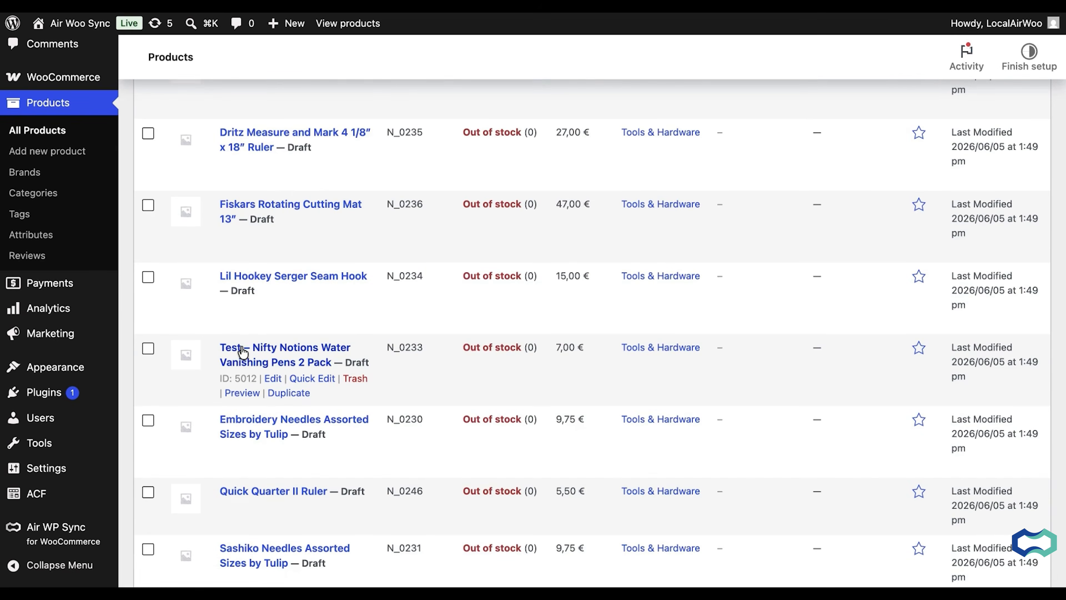
scroll(242, 352, down, 3)
scroll(243, 352, down, 3)
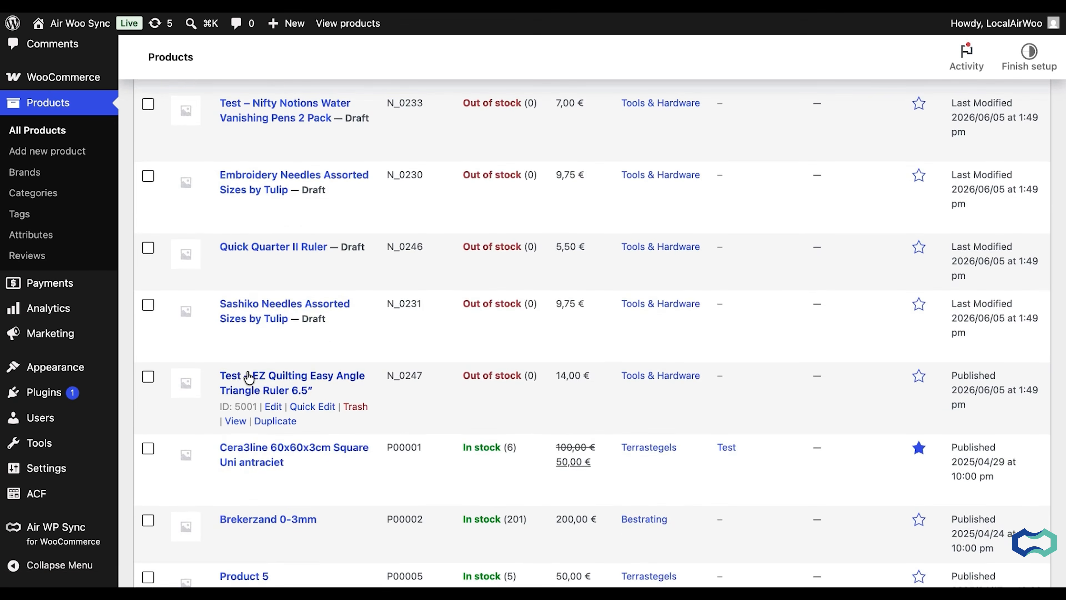
scroll(252, 381, down, 5)
- Search the WooCommerce products for "Test -"
scroll(249, 376, up, 10)
click(847, 133)
text(Test -)
click(1037, 145)
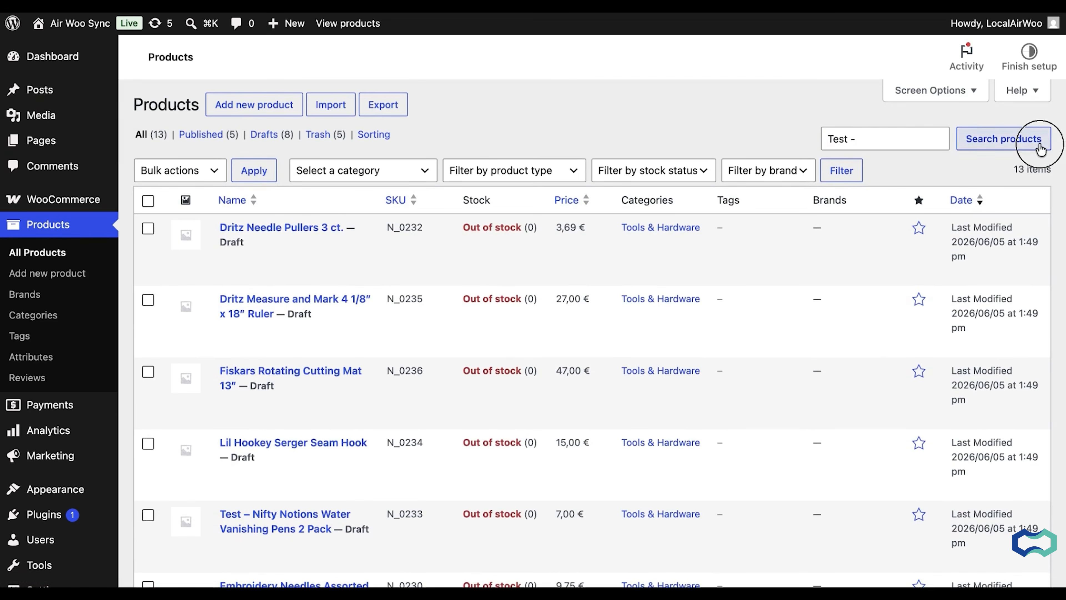
- Check the synced name of N_0225 among the trashed products, and look through the full product list again
click(319, 137)
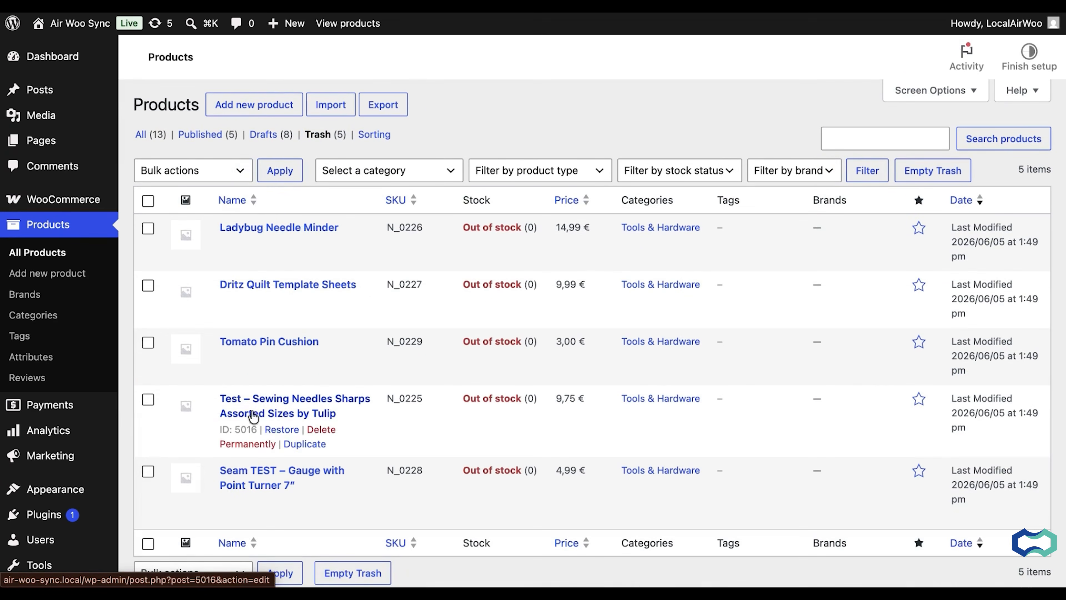
click(141, 135)
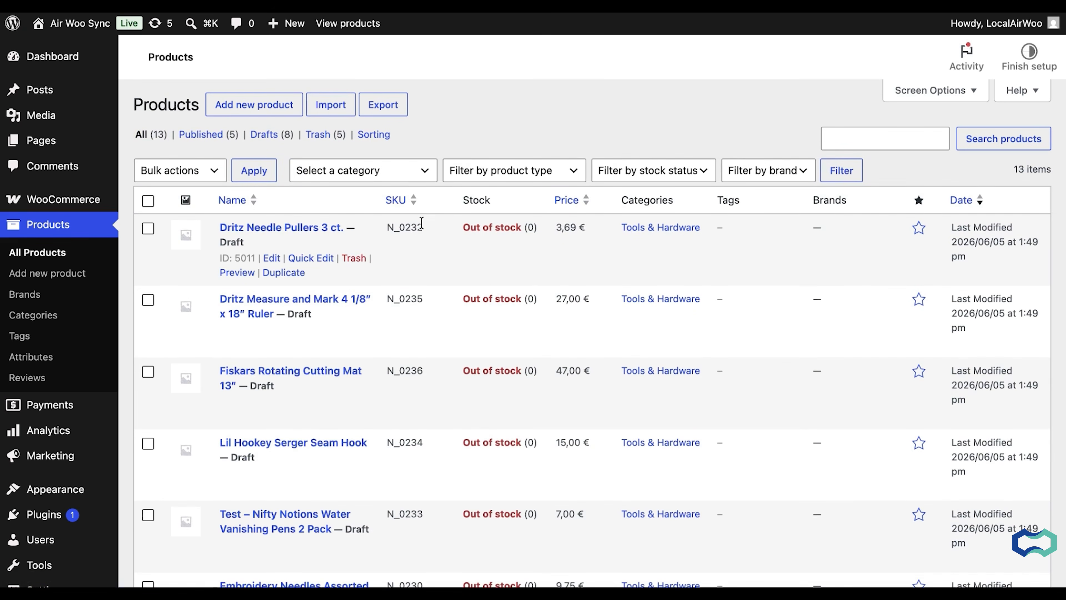
scroll(448, 349, down, 1)
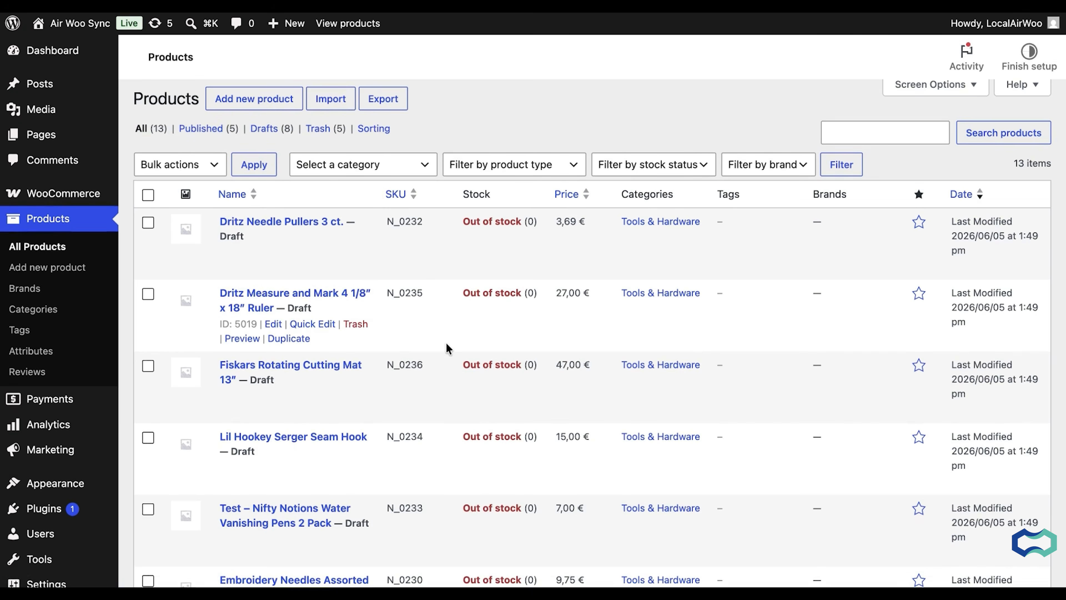
scroll(447, 349, down, 5)
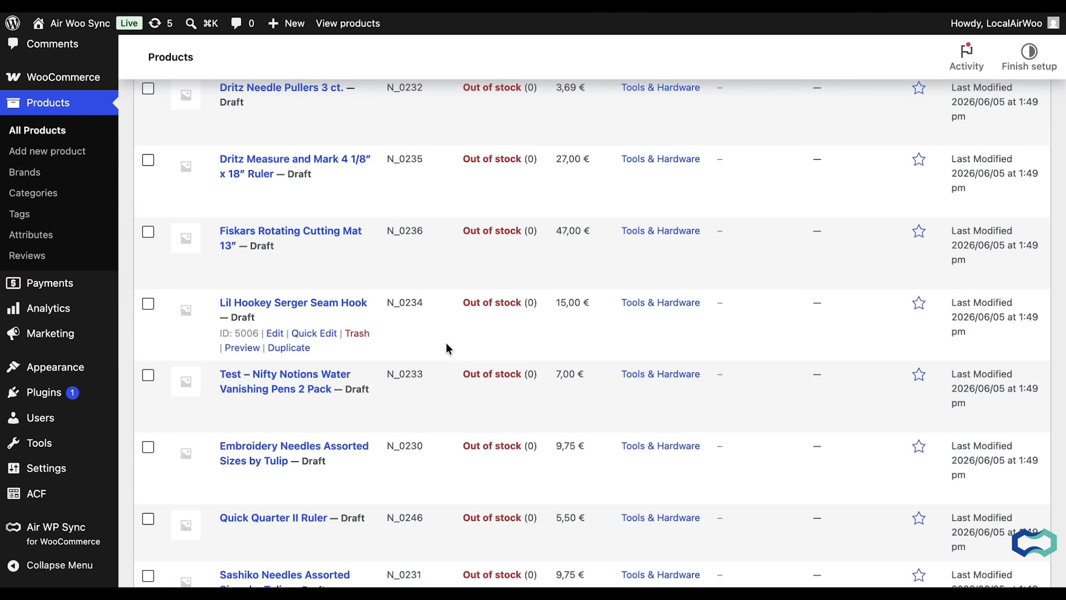
scroll(447, 349, up, 1)
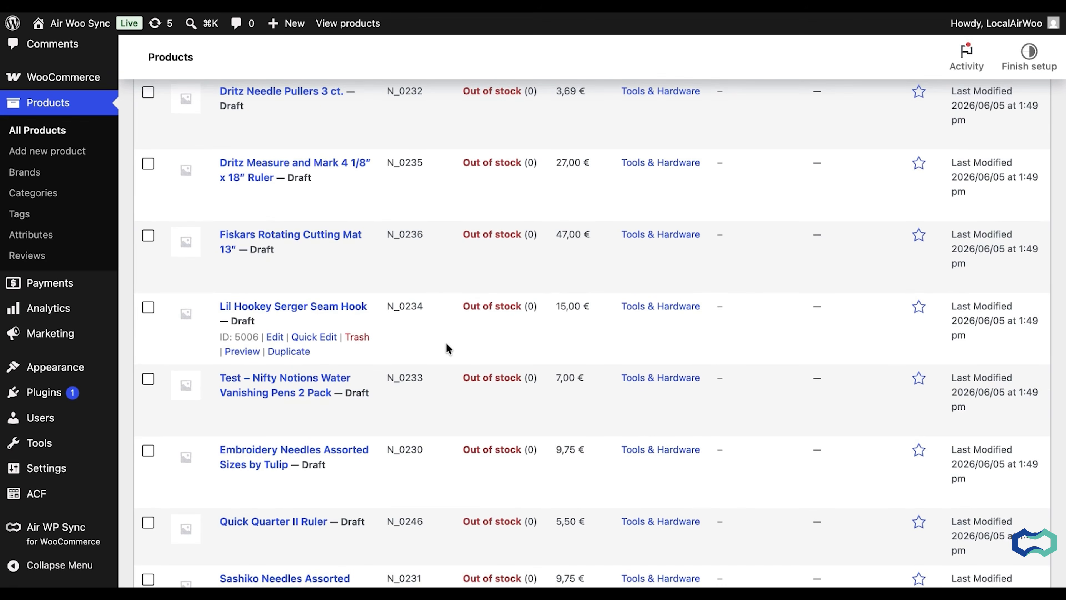
scroll(447, 343, up, 5)
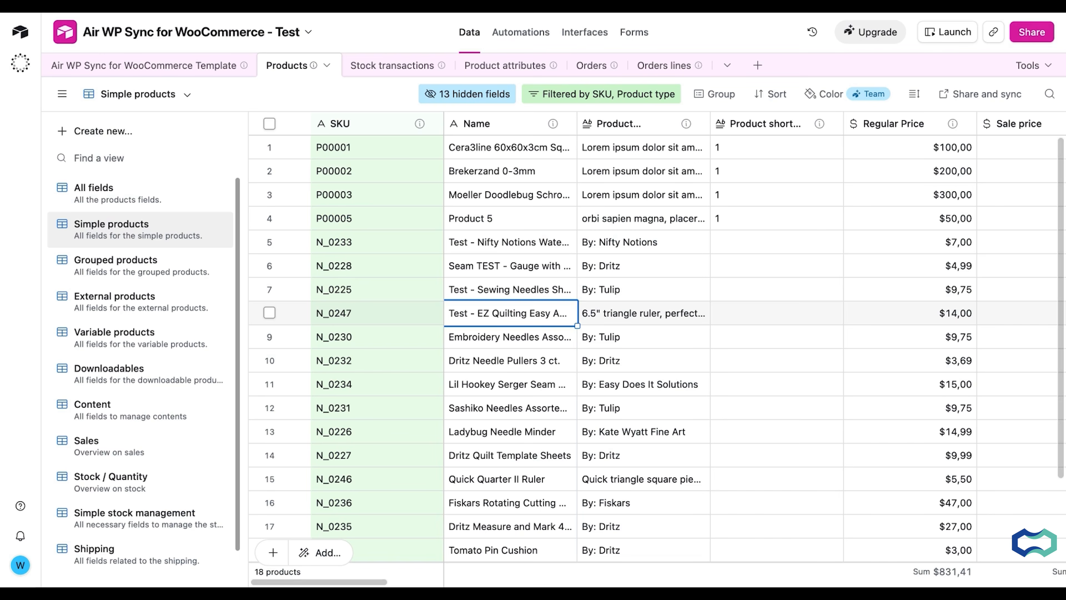
- Switch to the Airtable Simple products view and examine its editable fields, from prices and status to catalog visibility and stock
scroll(710, 296, right, 10)
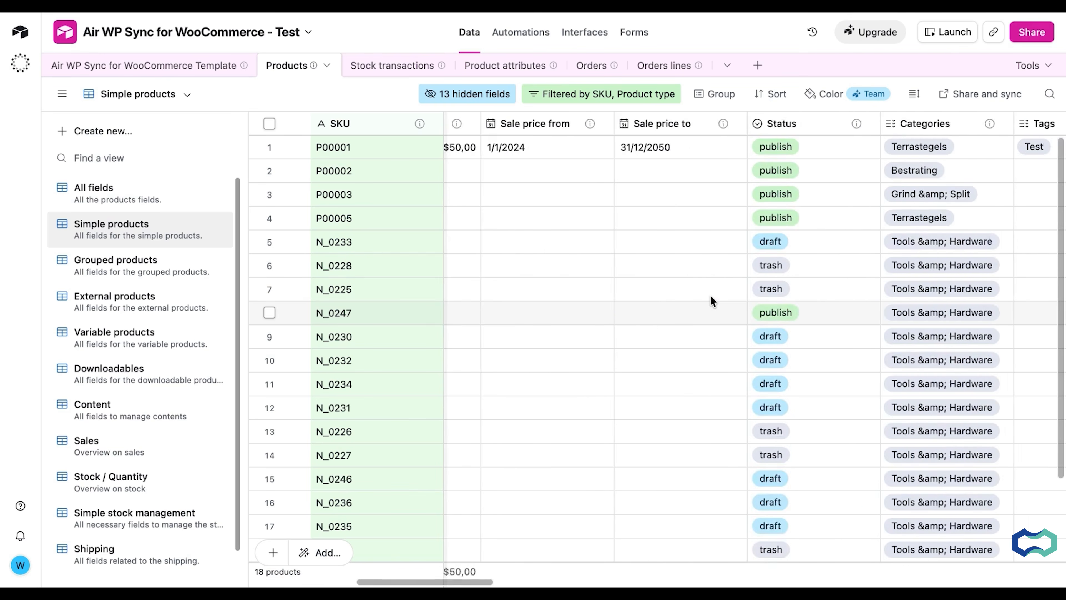
scroll(711, 300, right, 10)
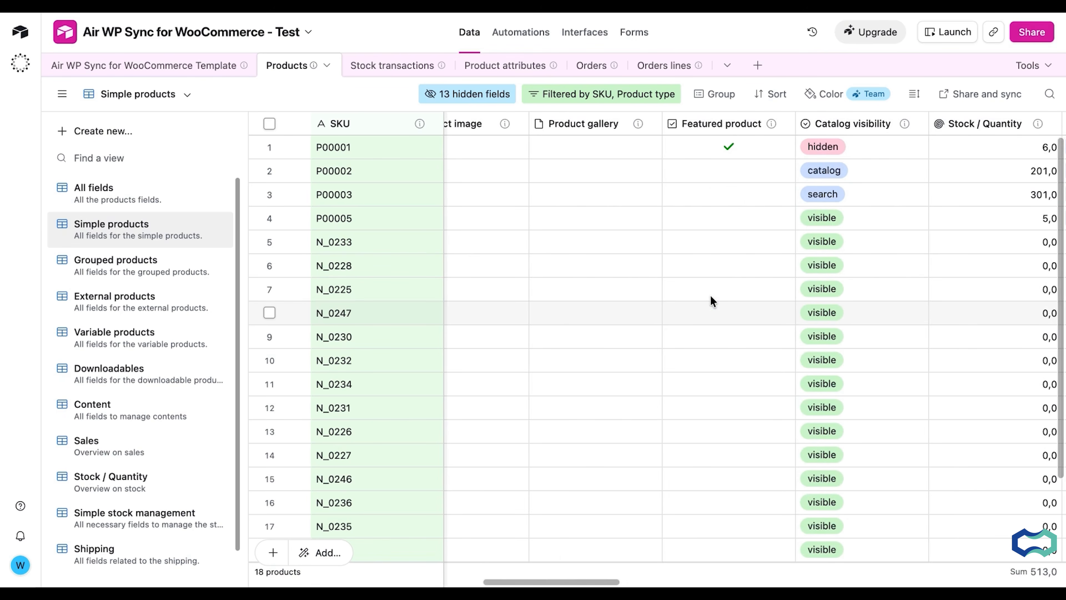
scroll(710, 300, left, 10)
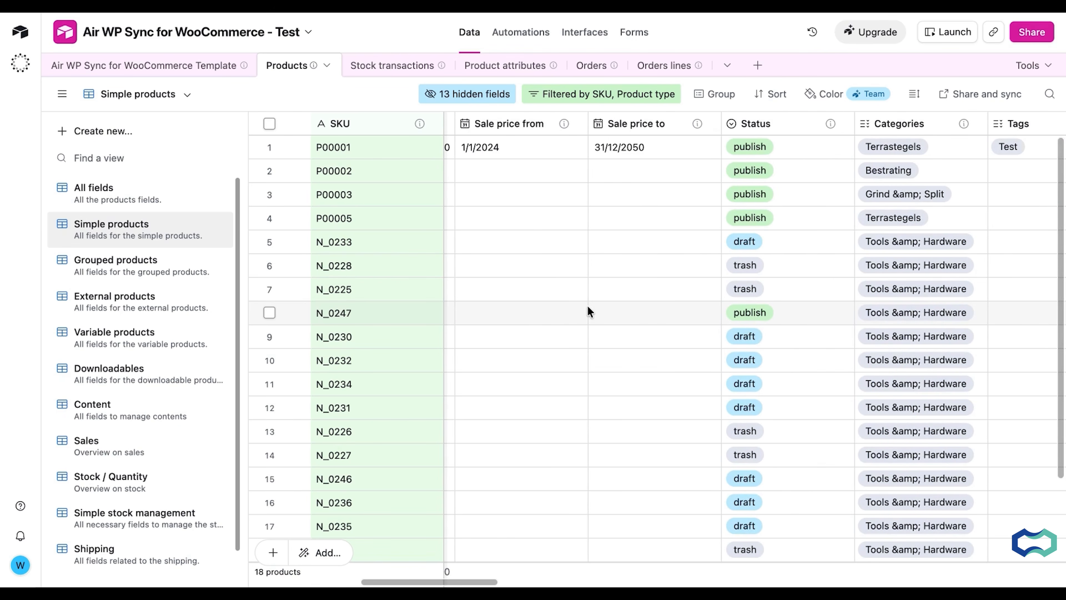
scroll(588, 306, left, 10)
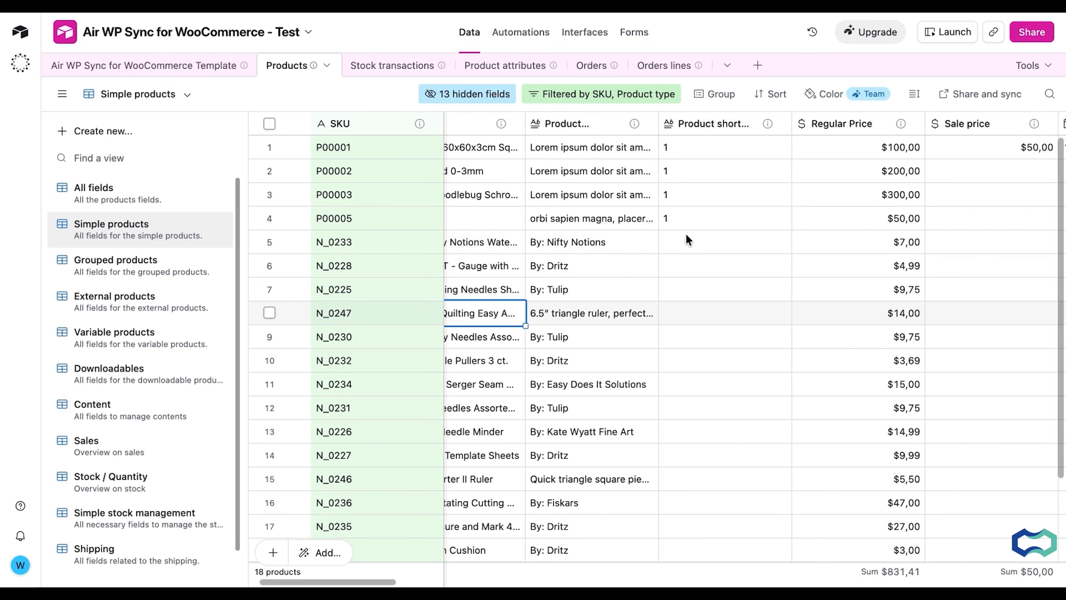
scroll(686, 233, left, 3)
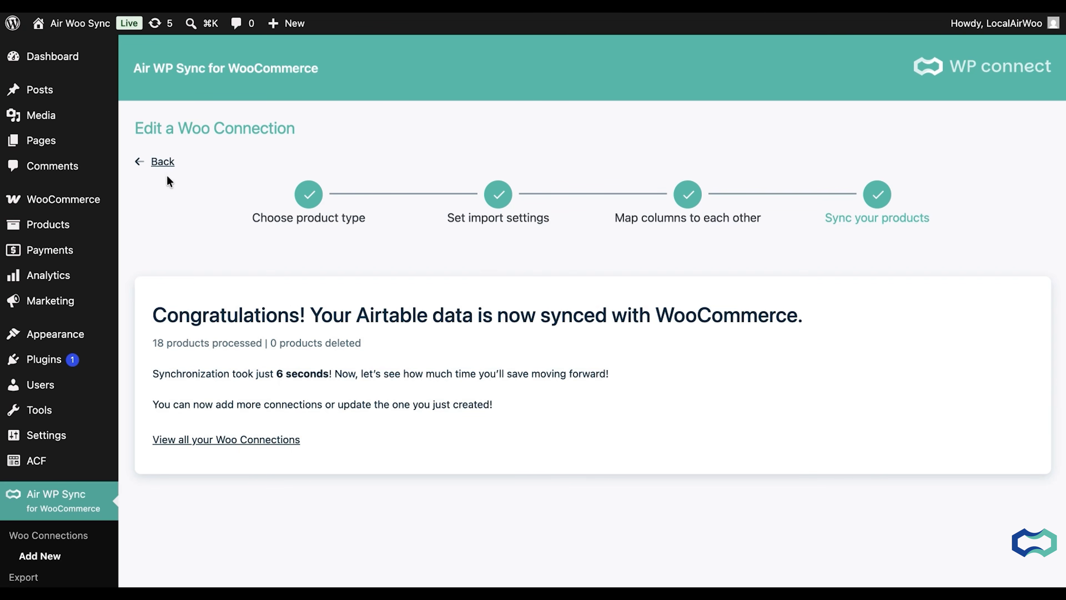
- Return to the Woo Connection's final sync settings in WordPress and set the sync recurrence to Recurring
click(166, 165)
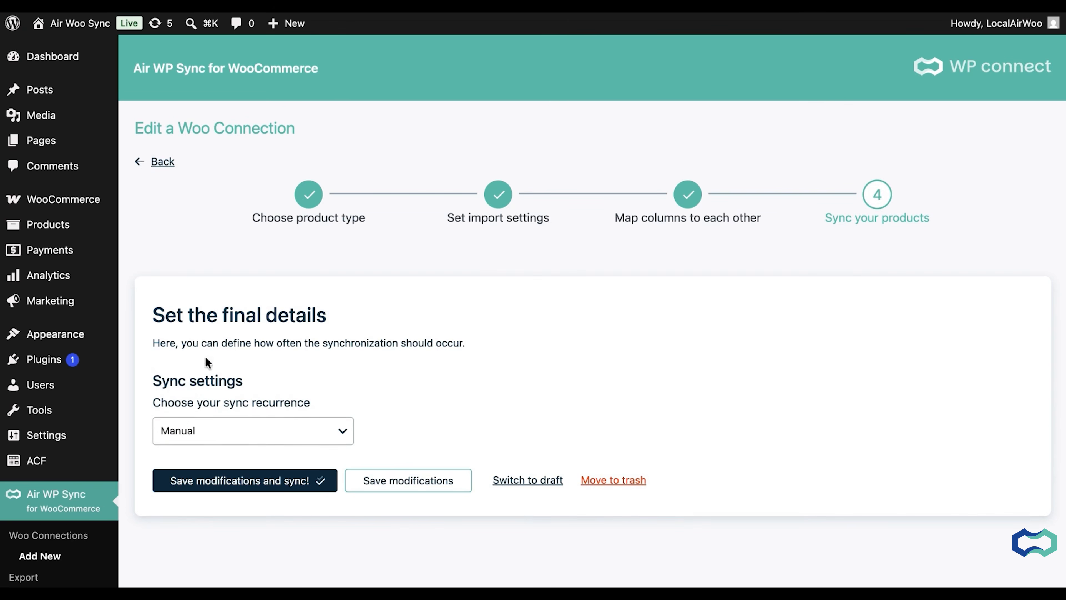
click(255, 433)
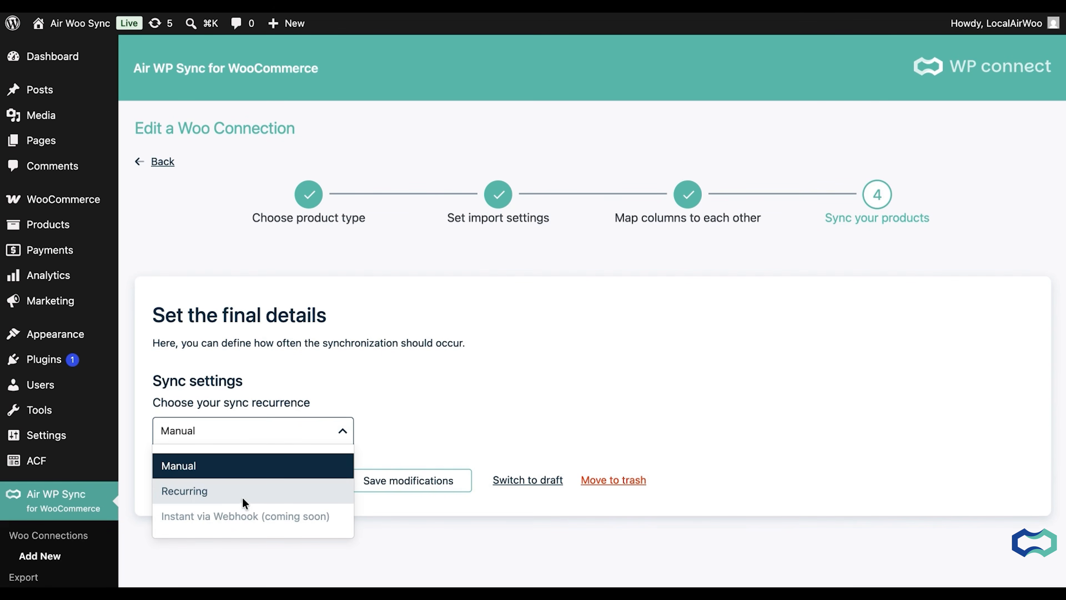
click(209, 494)
scroll(379, 446, down, 5)
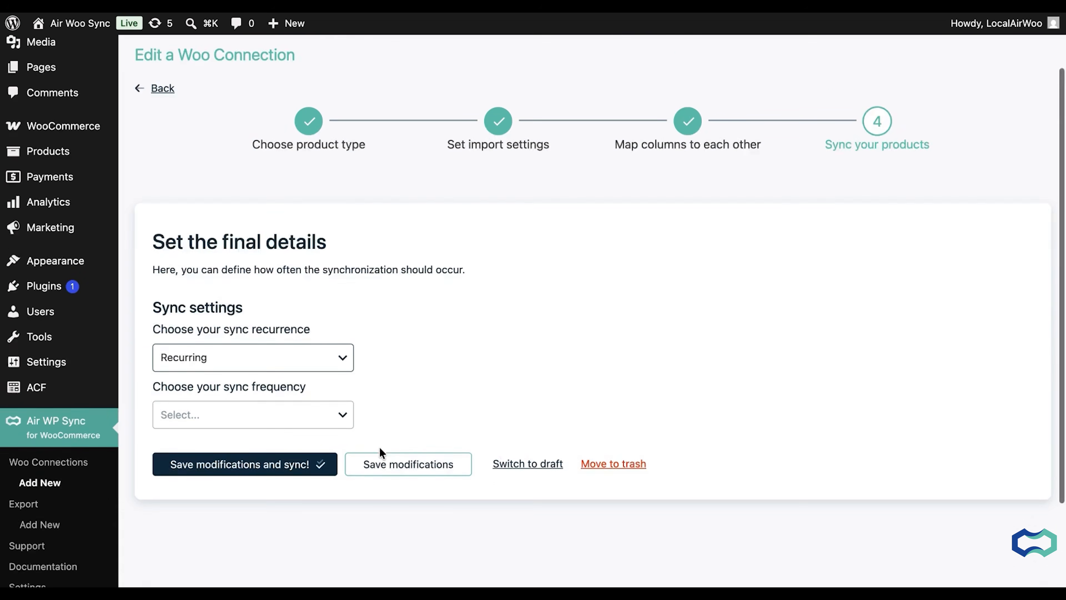
- Review the available sync frequency options without choosing one
click(309, 361)
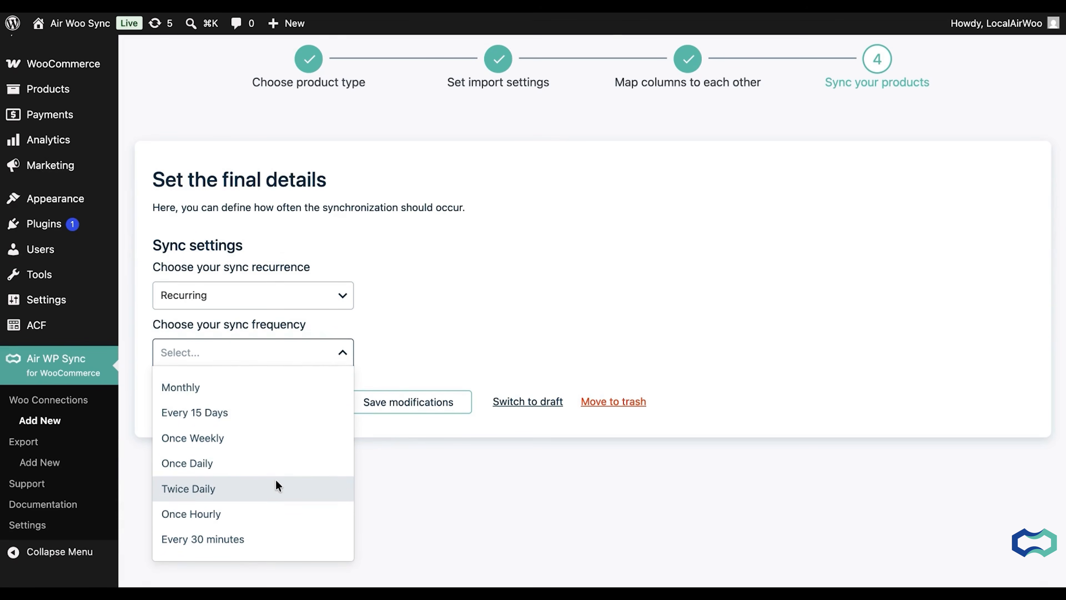
click(402, 479)
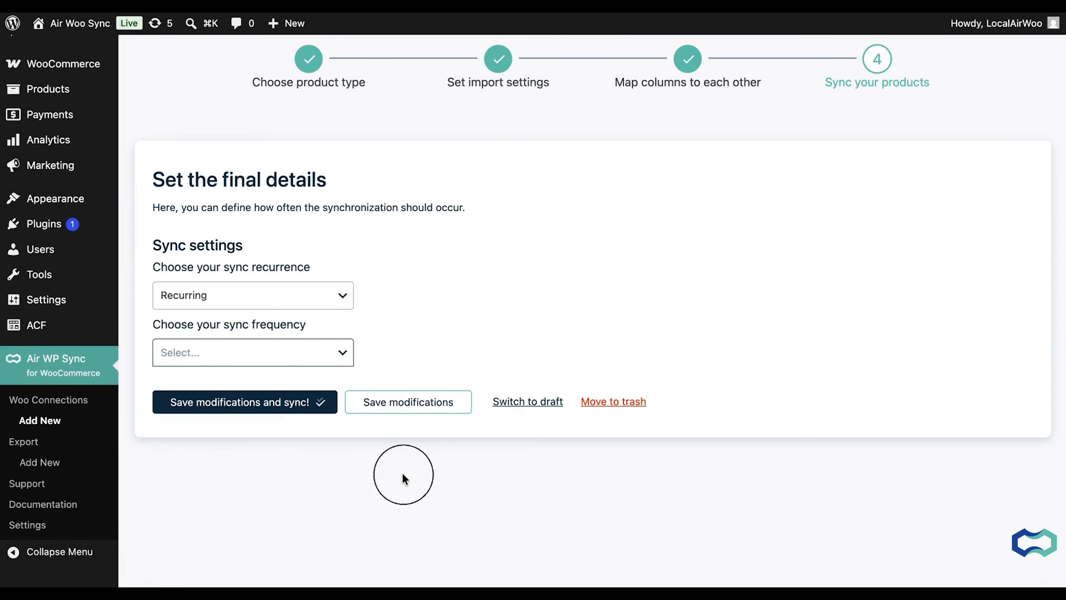
scroll(402, 479, up, 3)
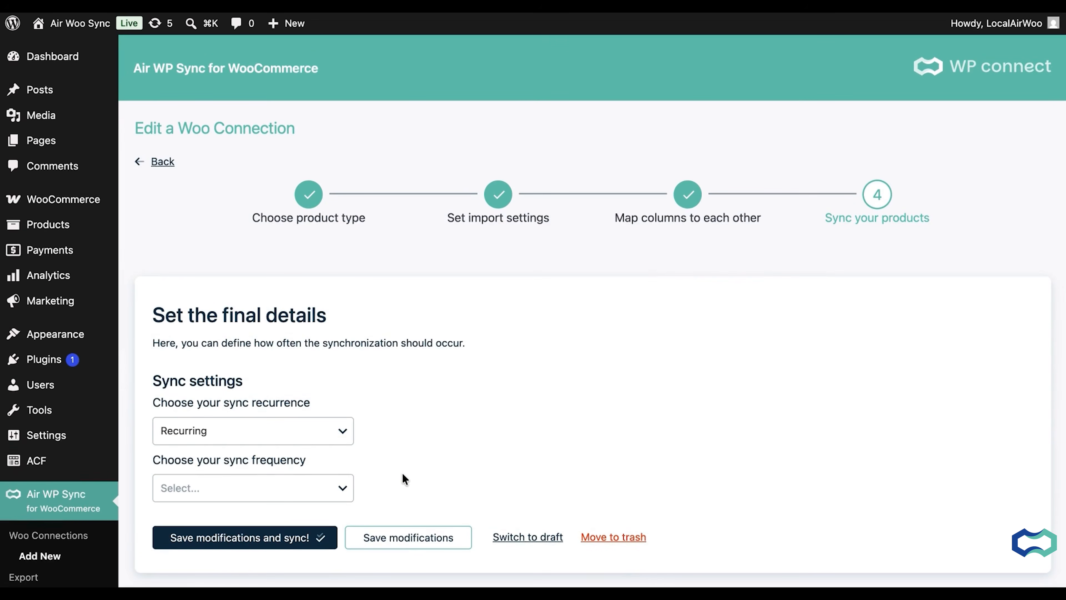